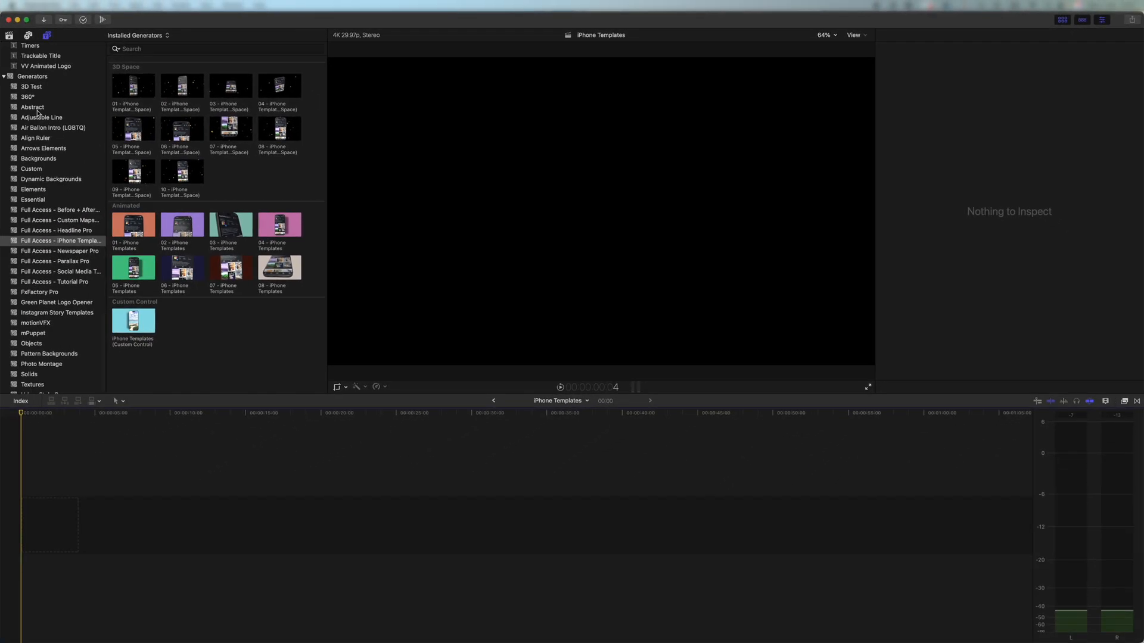
Add '01 - iPhone Template (3D Space)' from Full Access - iPhone Templates to the timeline
left_click(33, 11)
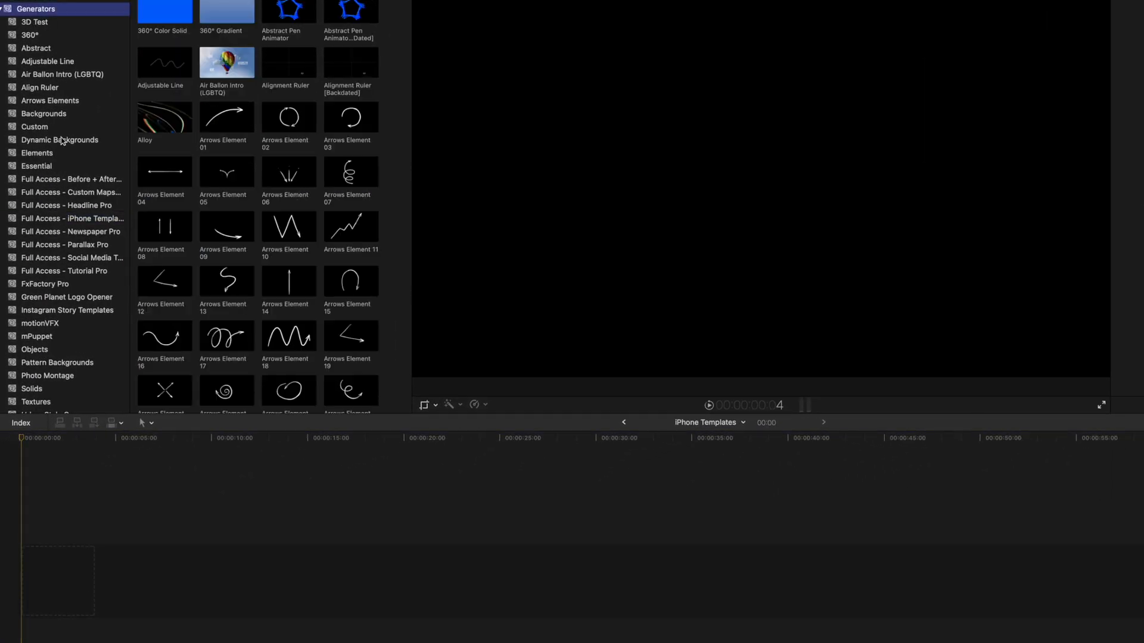
left_click(76, 218)
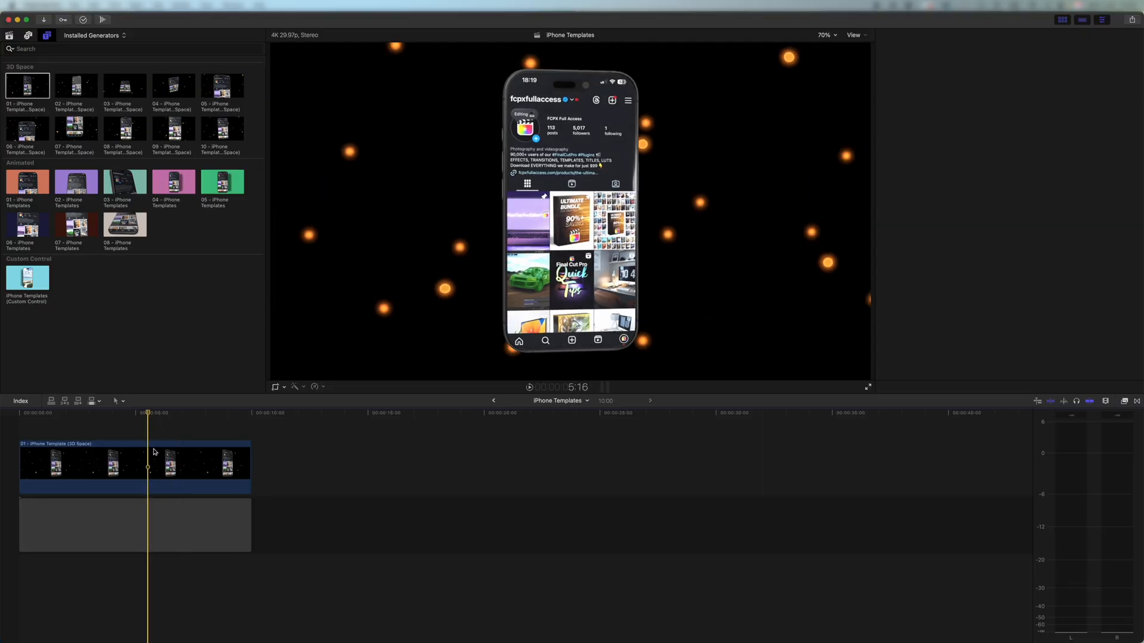
left_click(153, 453)
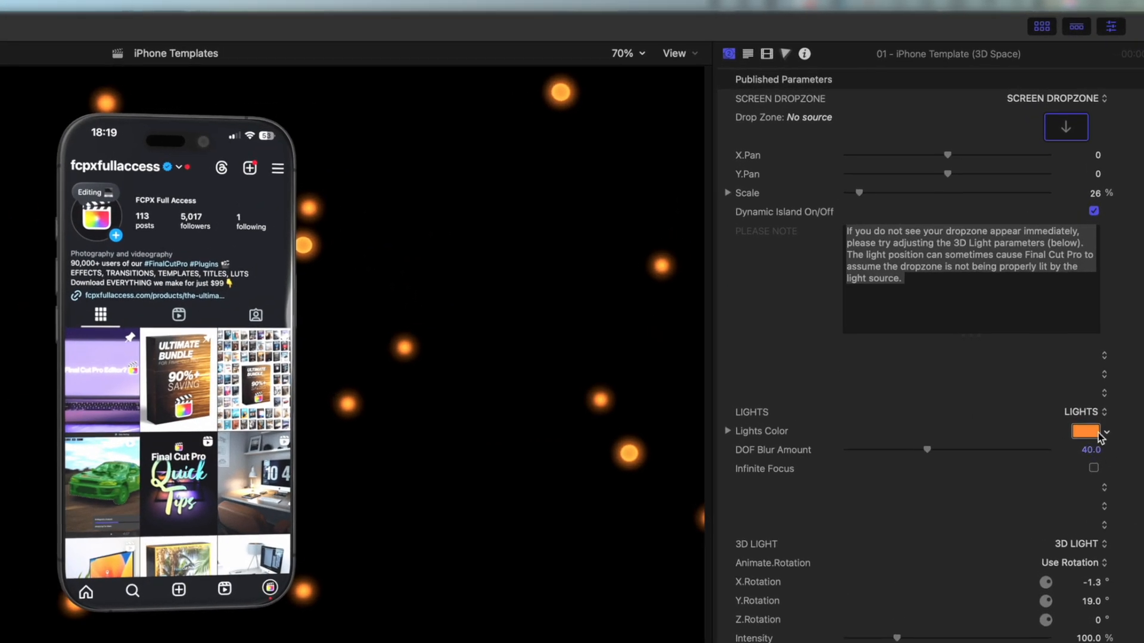
Try the Lights Color swatch, then swap in '04 - iPhone Templates' from Animated
left_click(1086, 432)
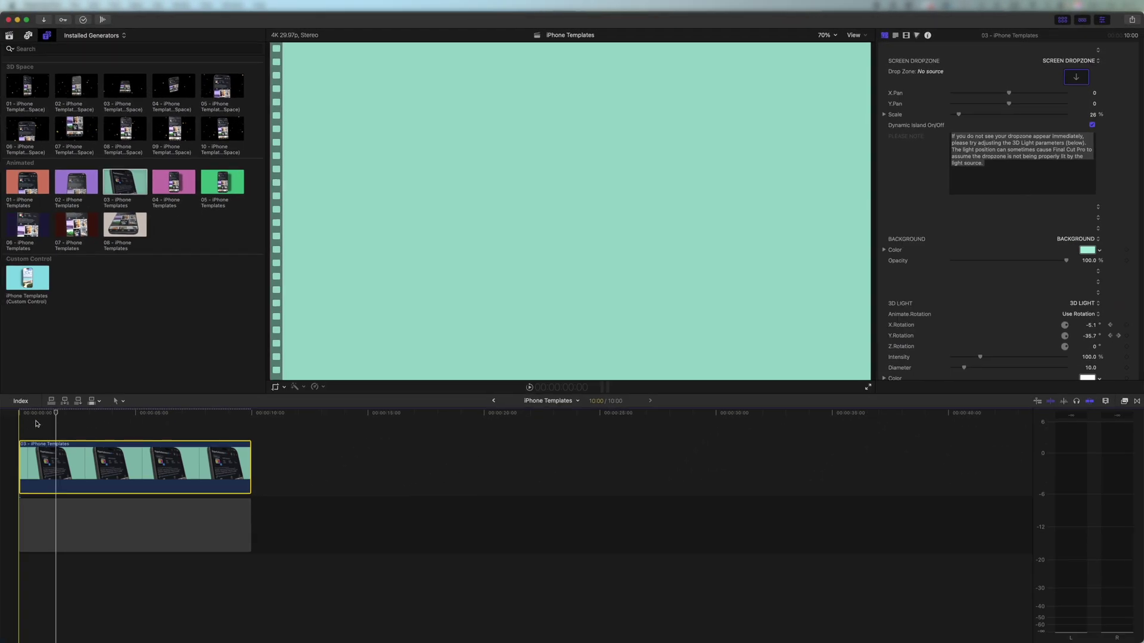
left_click_drag(37, 424, 136, 412)
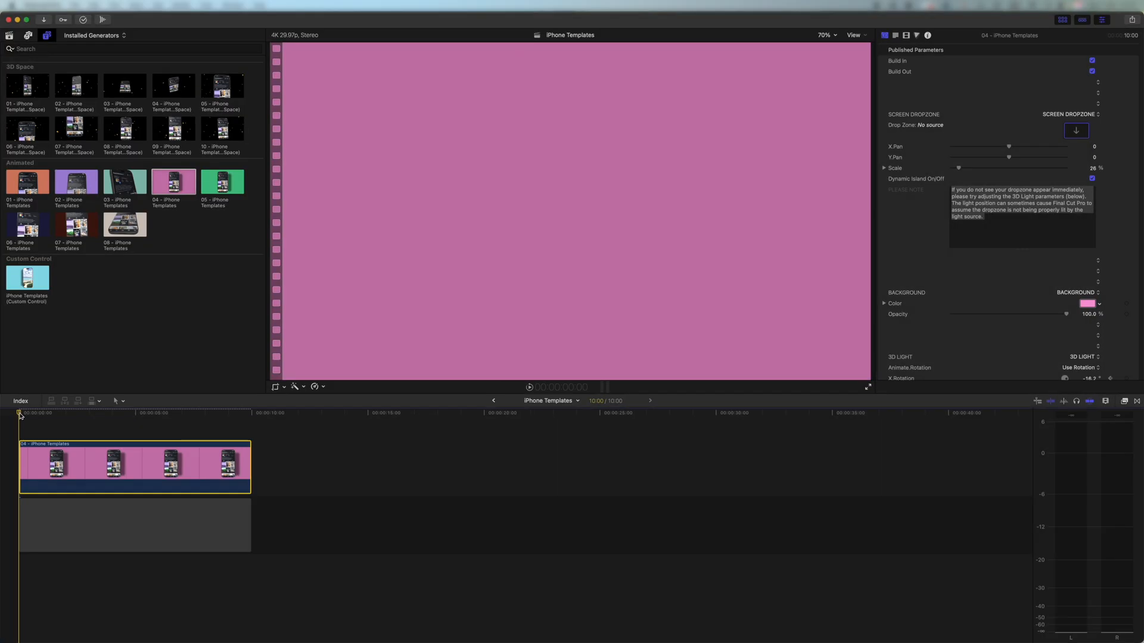
key("super+4")
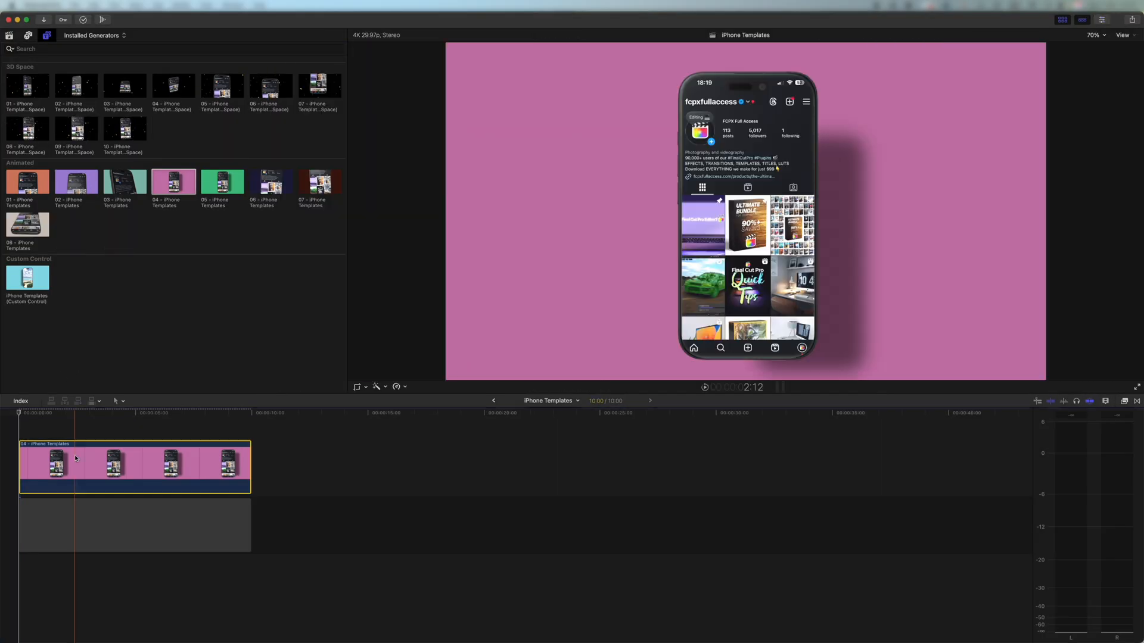
Apply the flamingo clip from the library to the template's Screen Dropzone
left_click(76, 455)
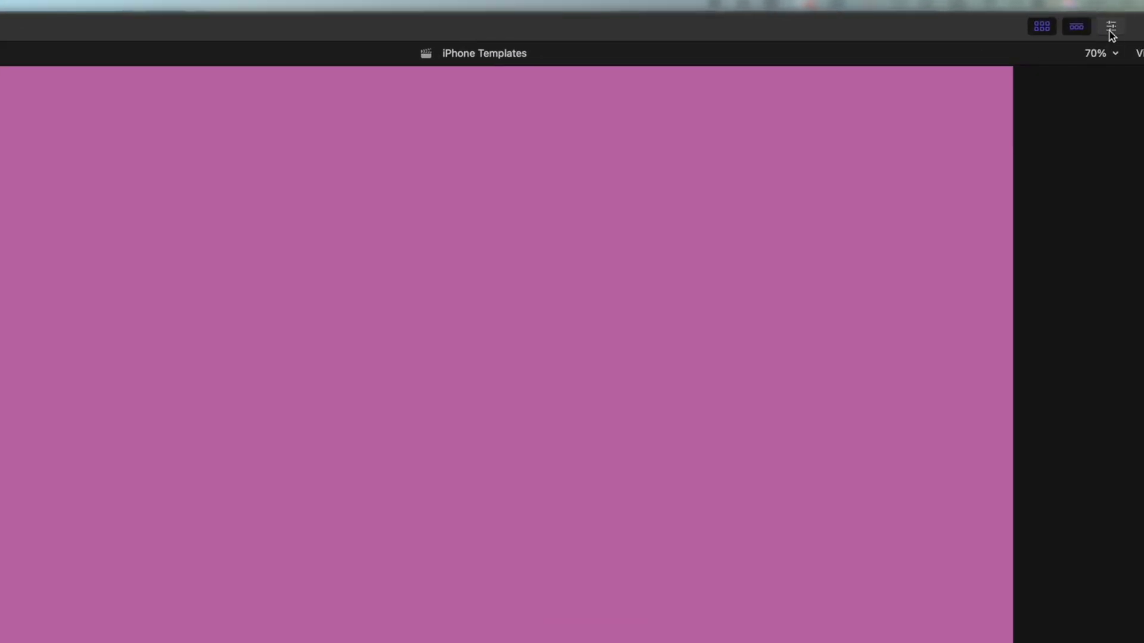
scroll(982, 179, "down", 1)
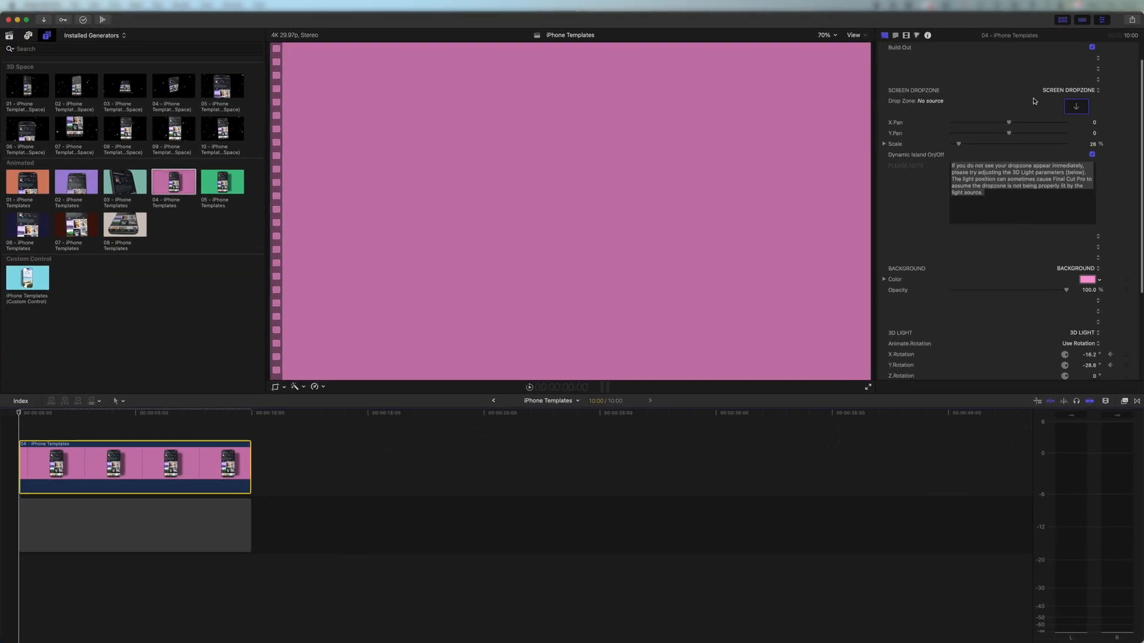
left_click(1076, 108)
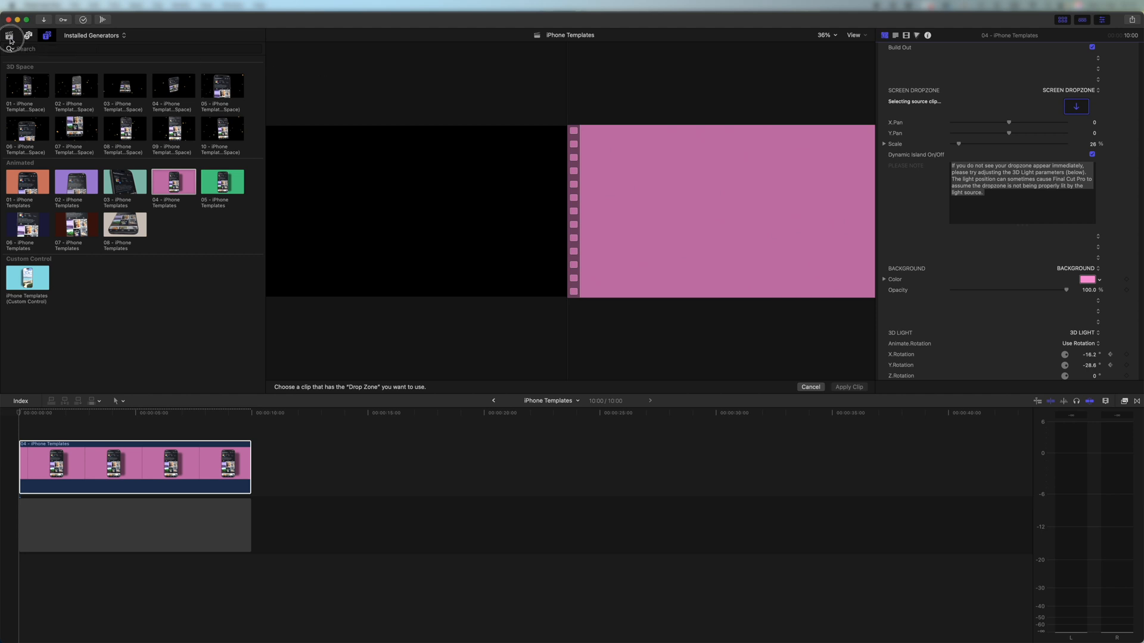
left_click(12, 38)
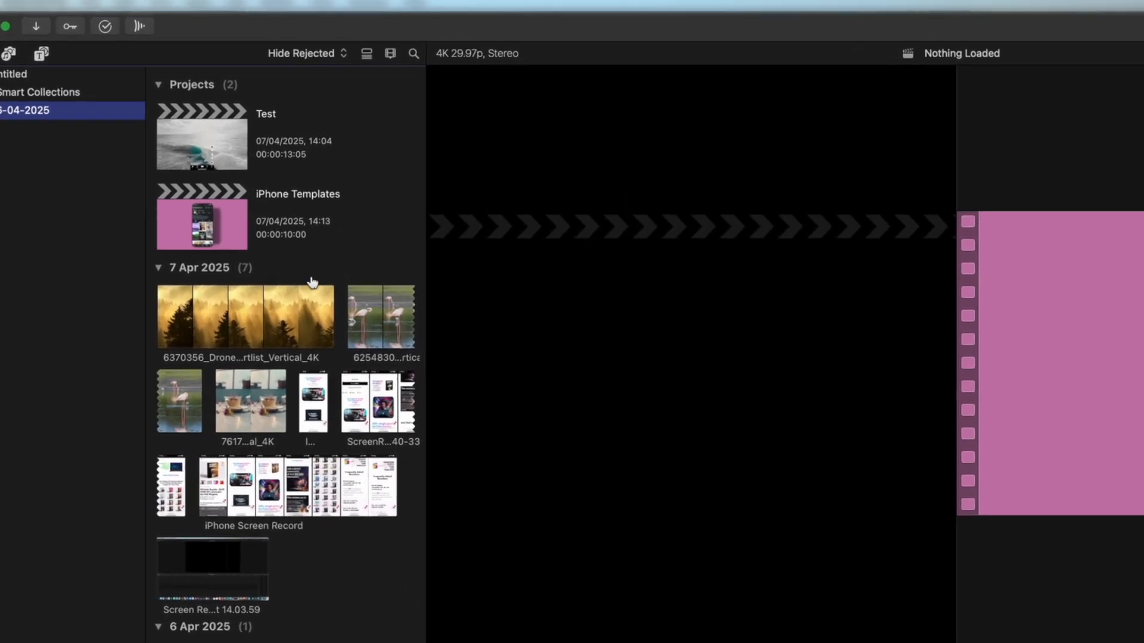
left_click(357, 322)
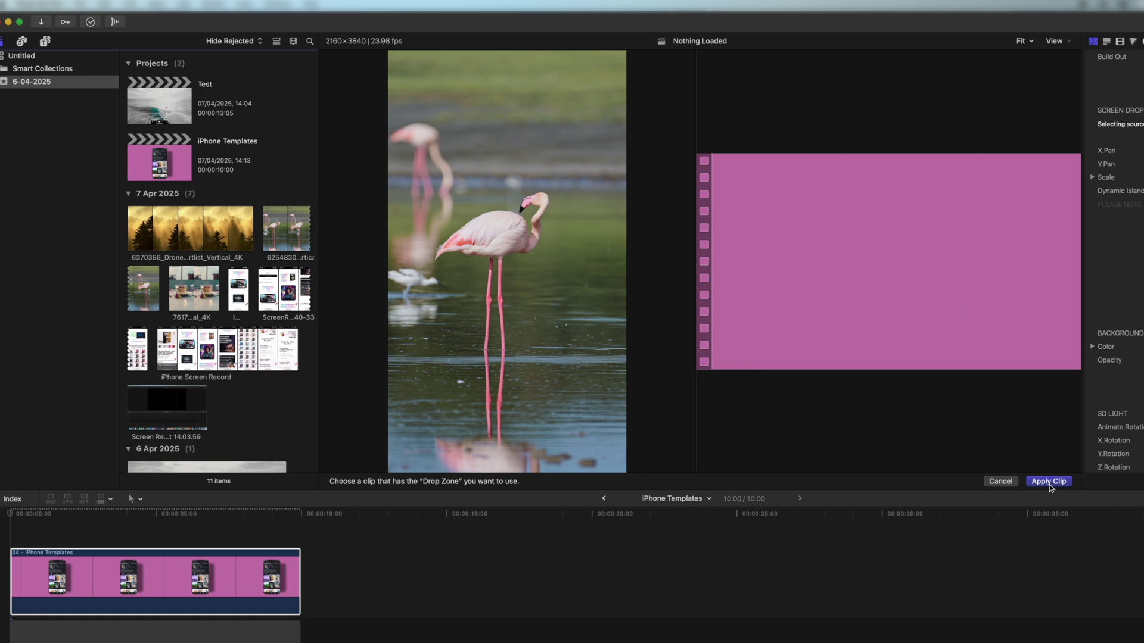
left_click(1049, 484)
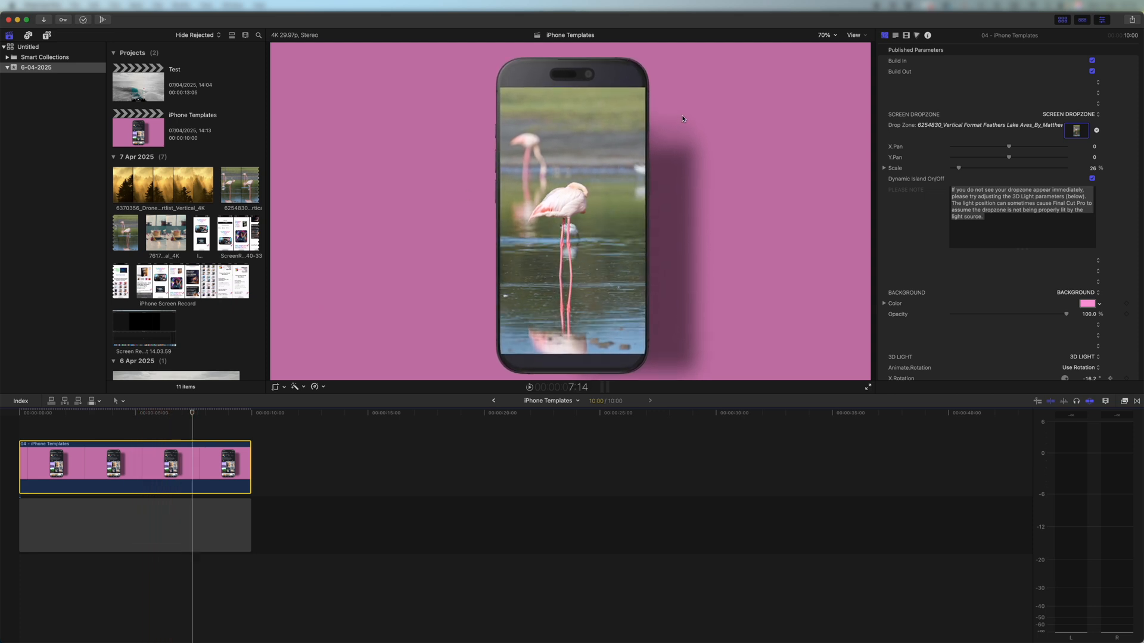
Clear the Drop Zone and apply the surfing clip to the phone screen instead
left_click(1097, 132)
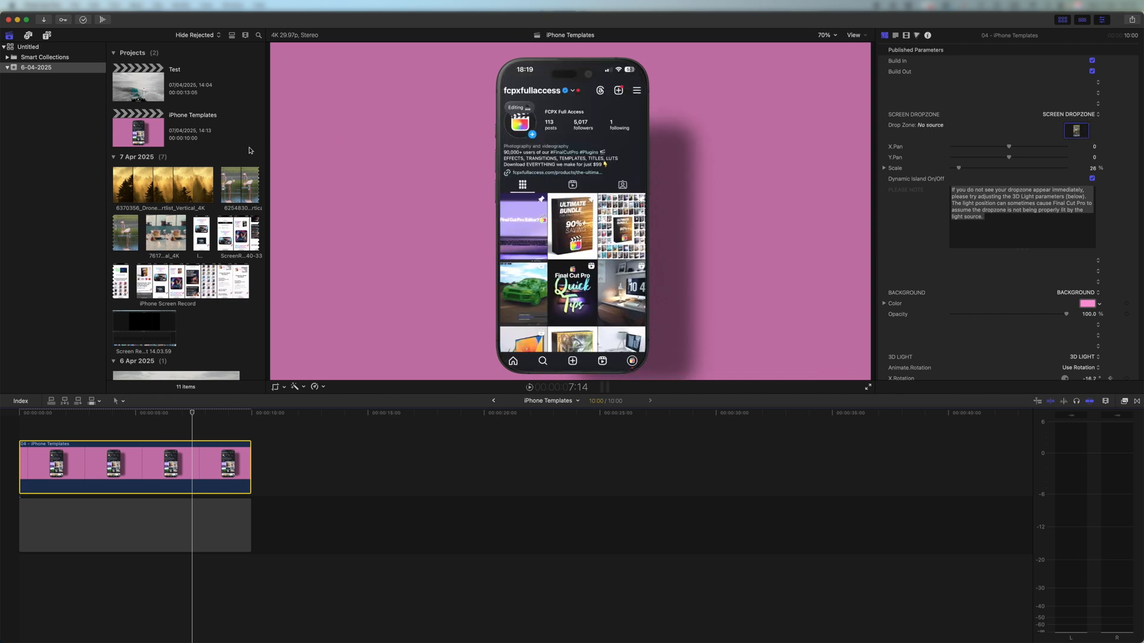
left_click(1079, 131)
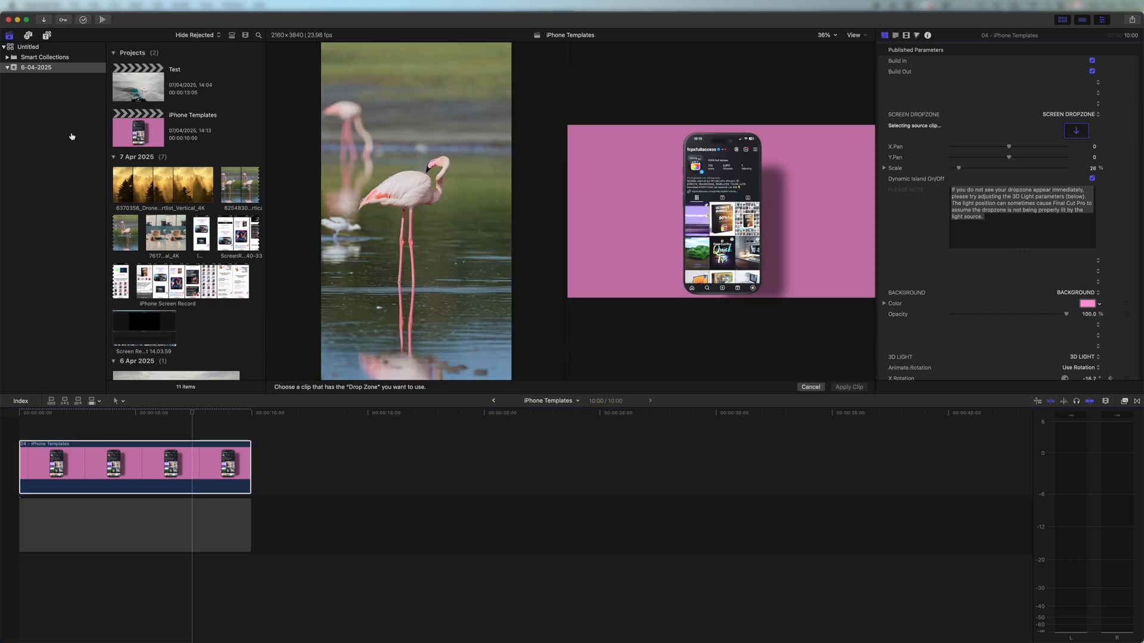
scroll(231, 151, "down", 5)
scroll(231, 152, "down", 5)
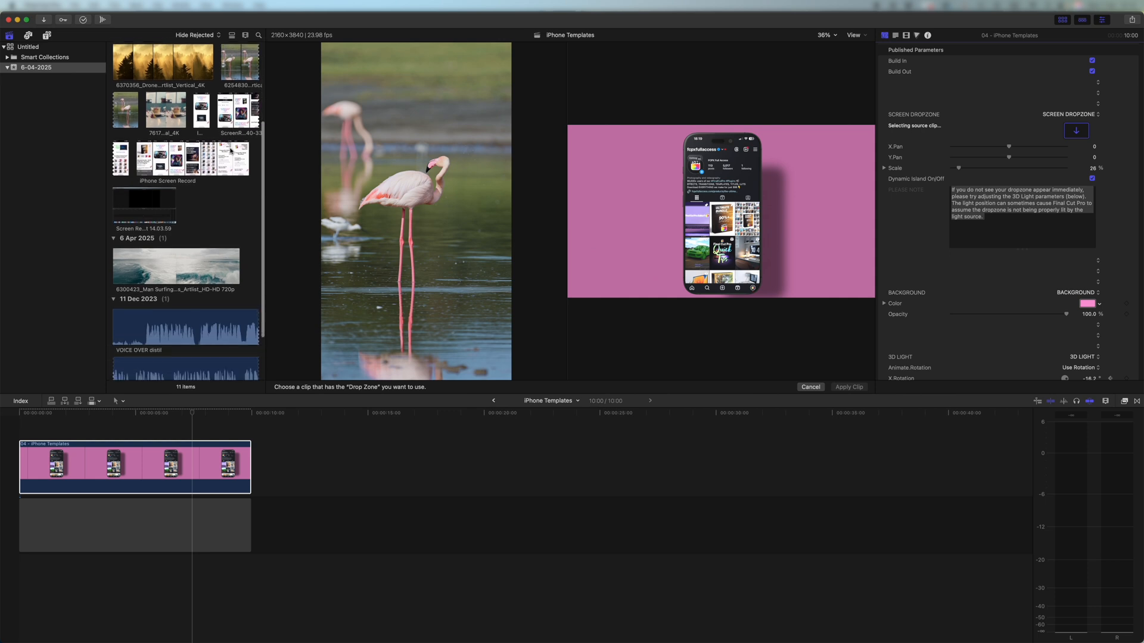
left_click(122, 269)
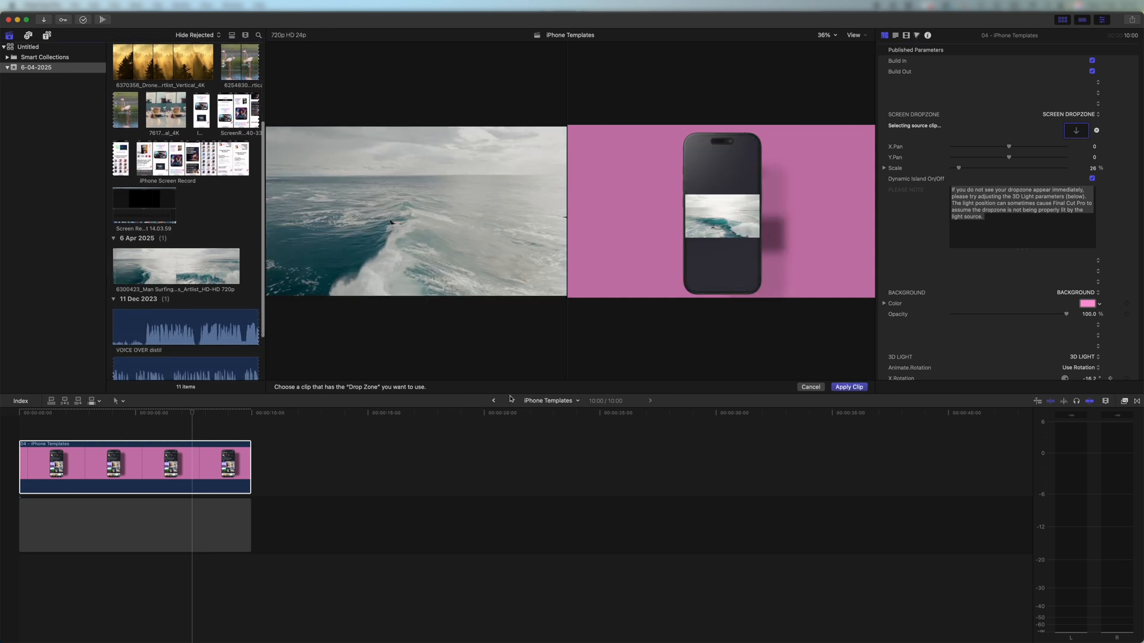
left_click(849, 387)
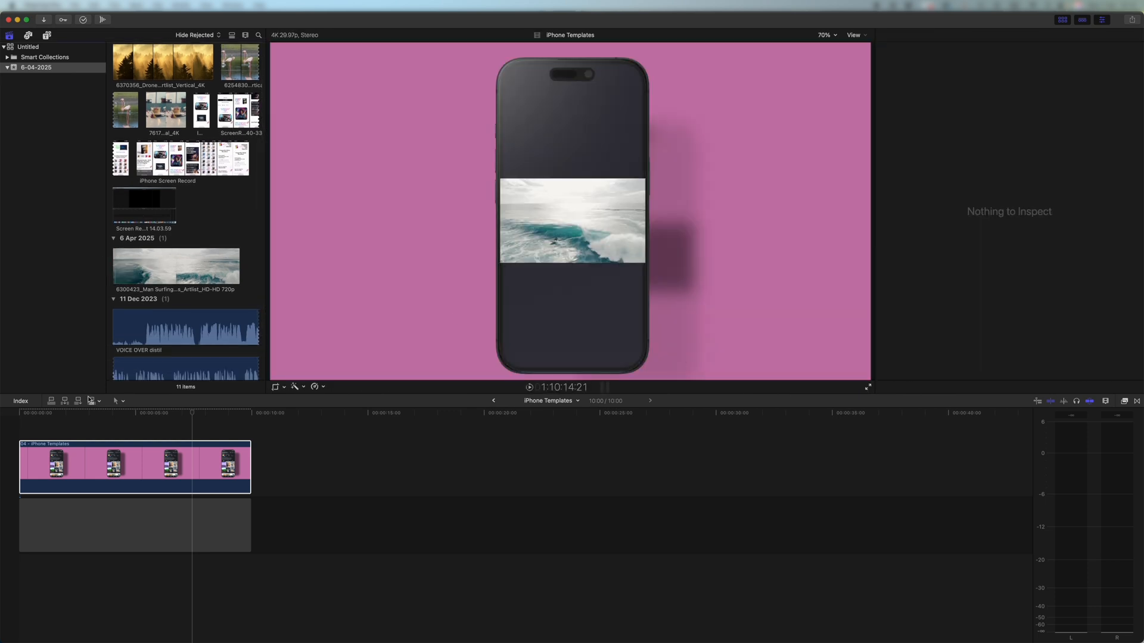
left_click(39, 422)
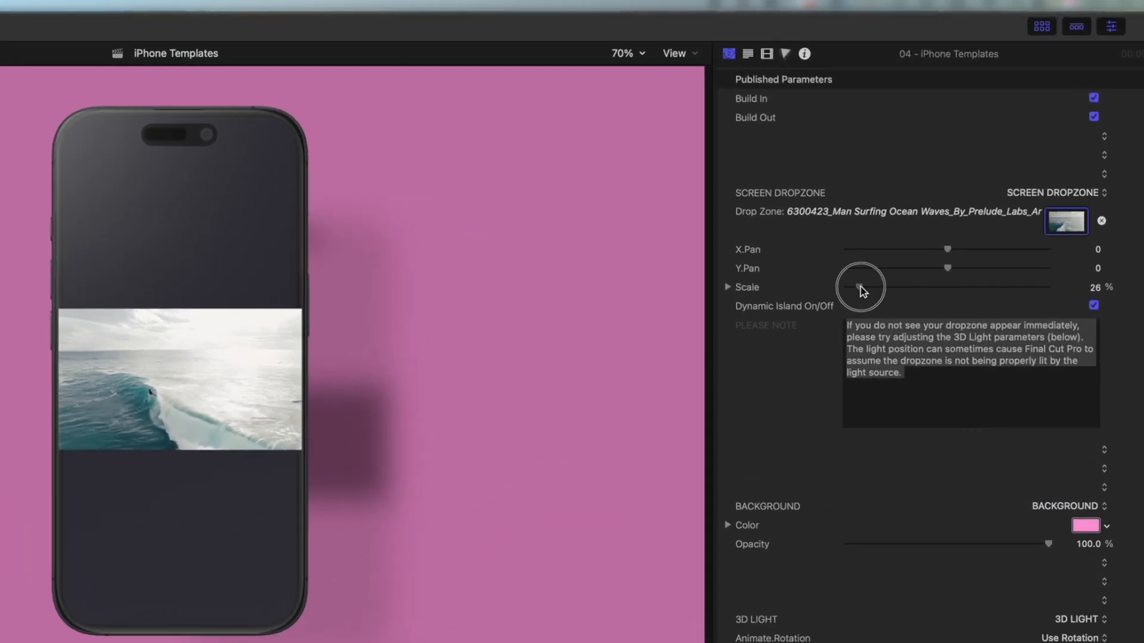
Scale the surfing footage to about 100% and pan it sideways with X.Pan
left_click_drag(860, 287, 900, 289)
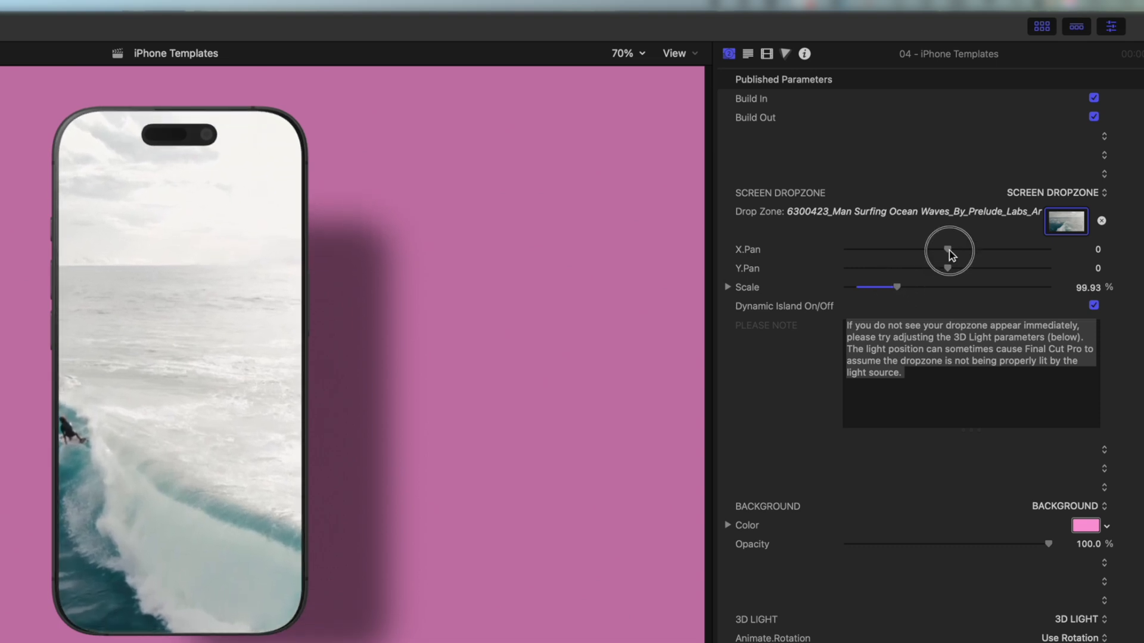
left_click_drag(947, 250, 1058, 251)
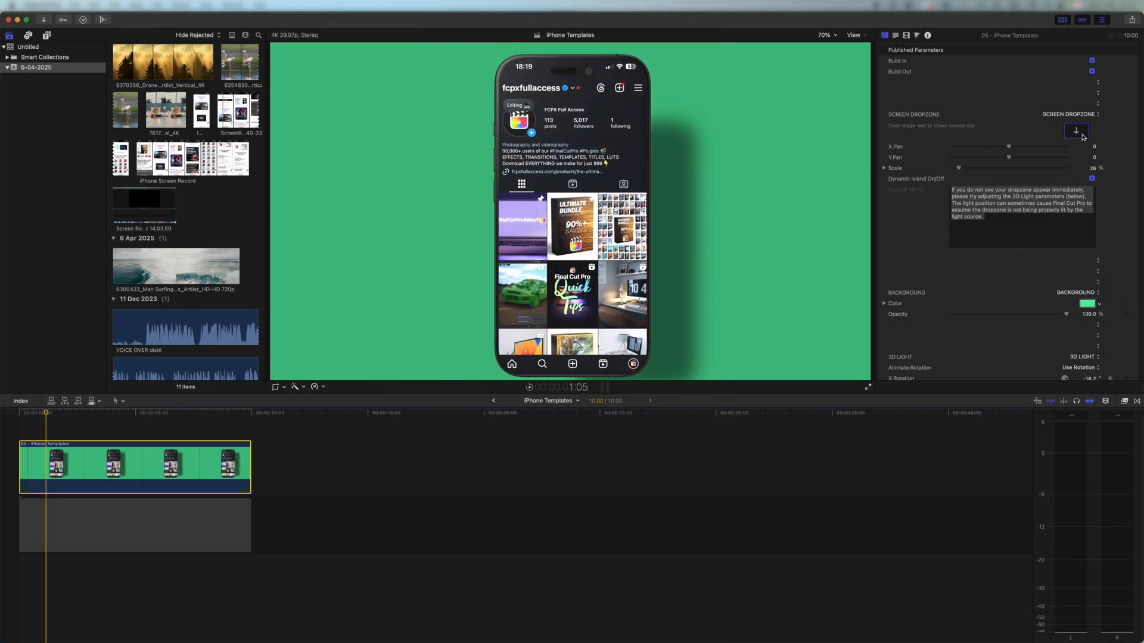
left_click(1077, 132)
left_click(227, 119)
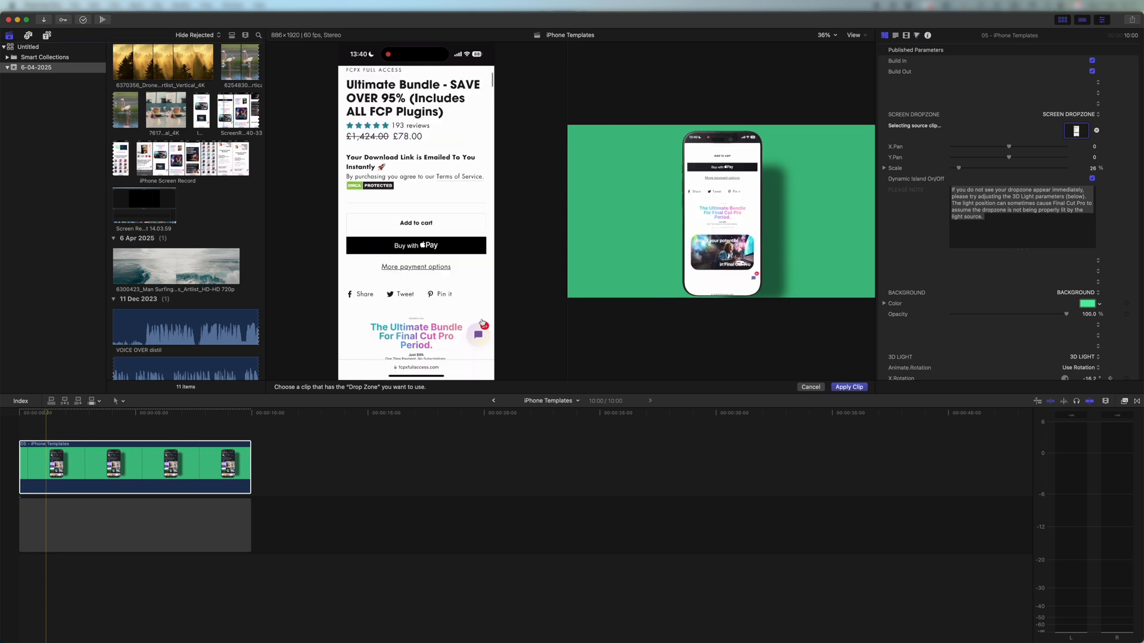
left_click(848, 387)
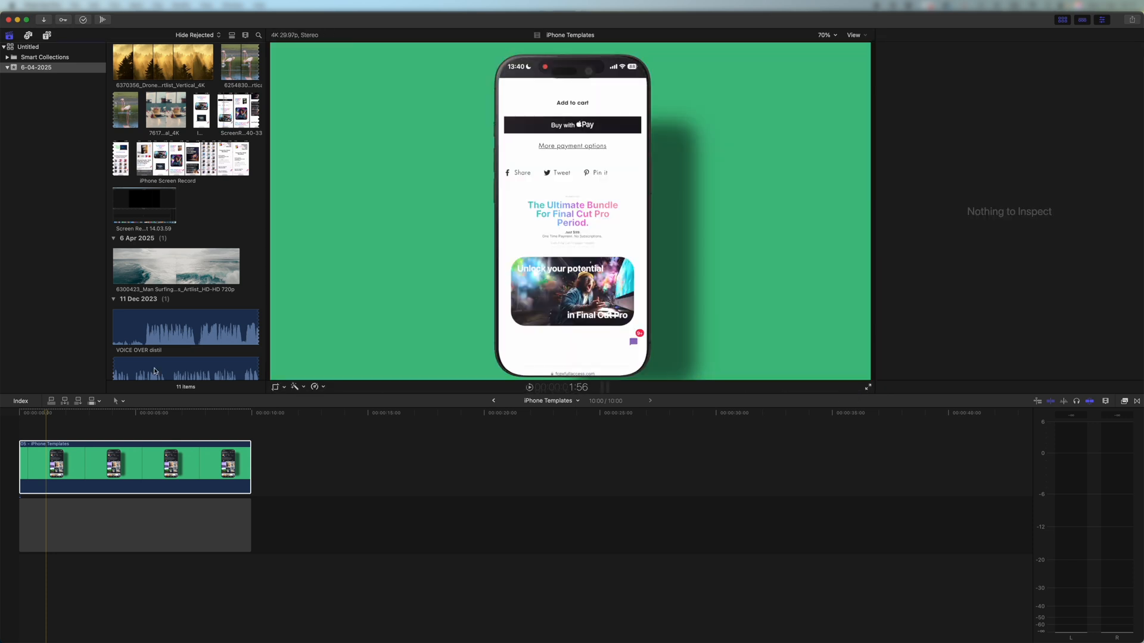
left_click(105, 421)
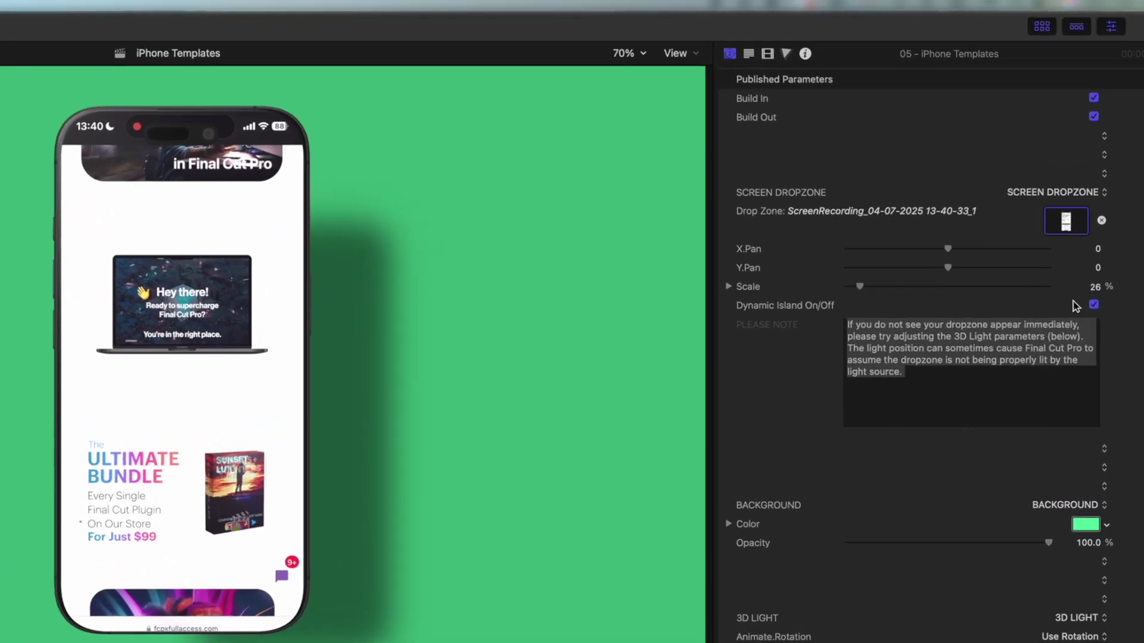
left_click(1093, 306)
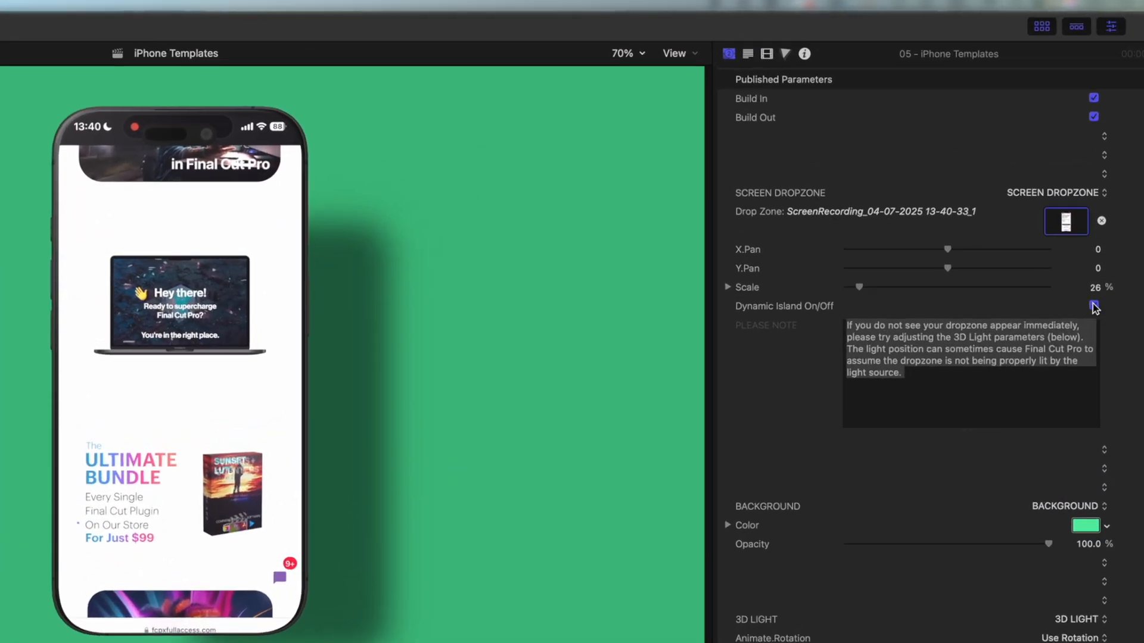
left_click(1094, 306)
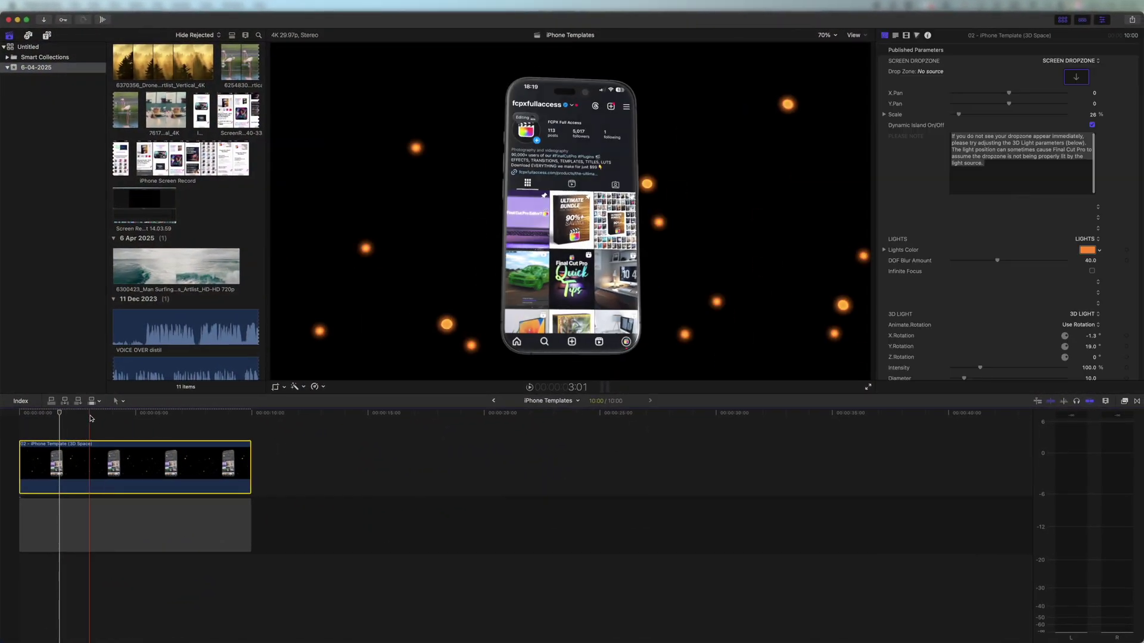
Apply the iPhone Screen Record clip to the Drop Zone and toggle the Dynamic Island
left_click(89, 418)
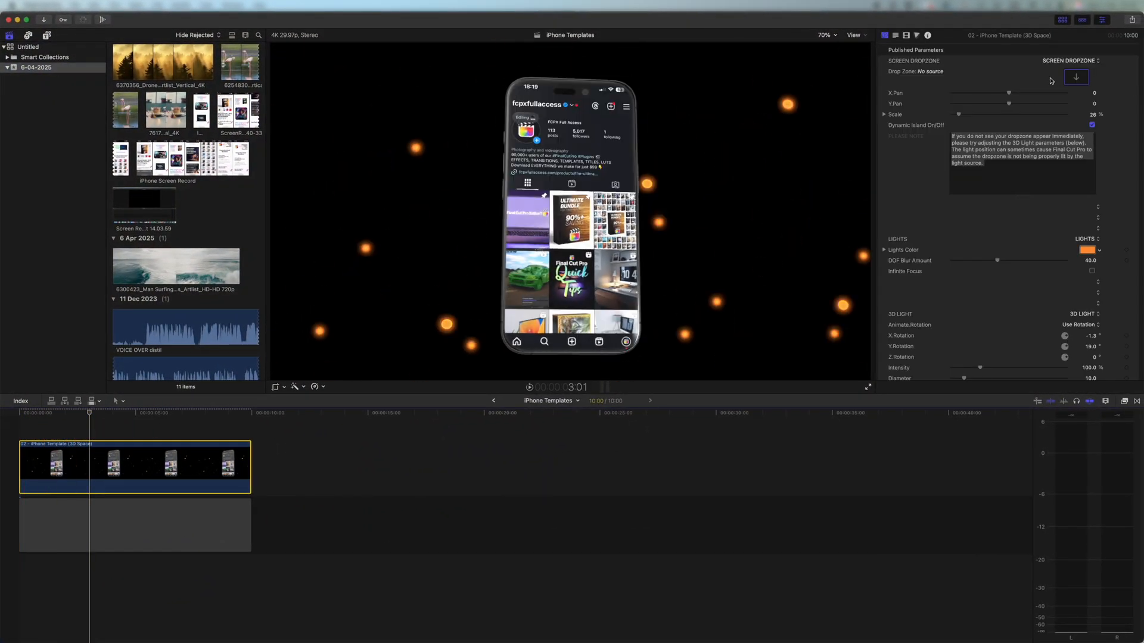
left_click(1078, 80)
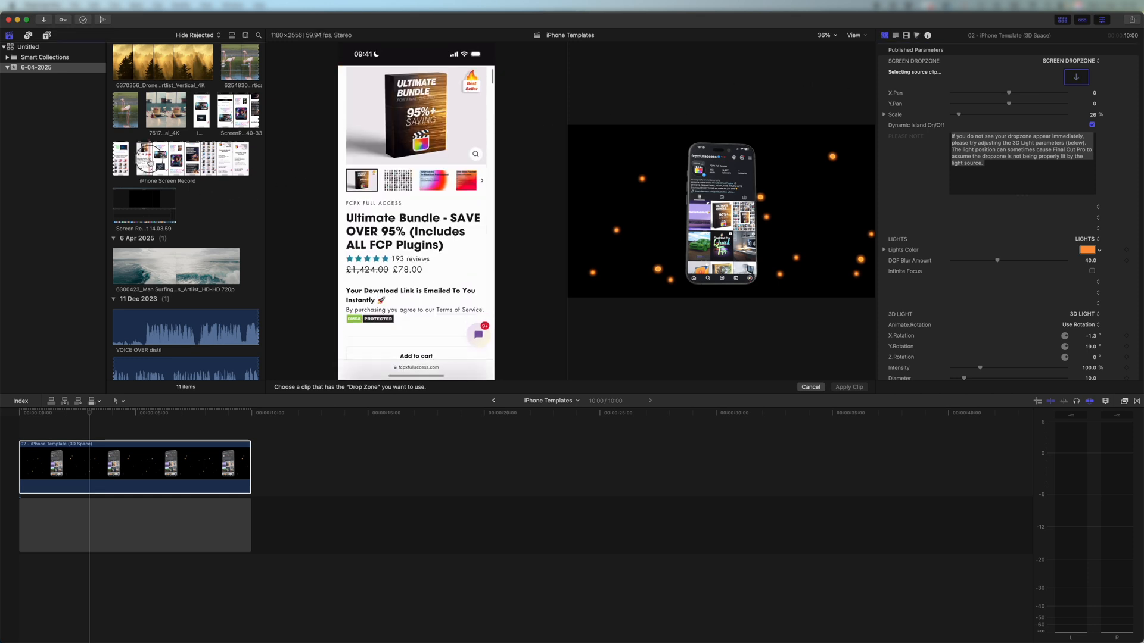
left_click(416, 215)
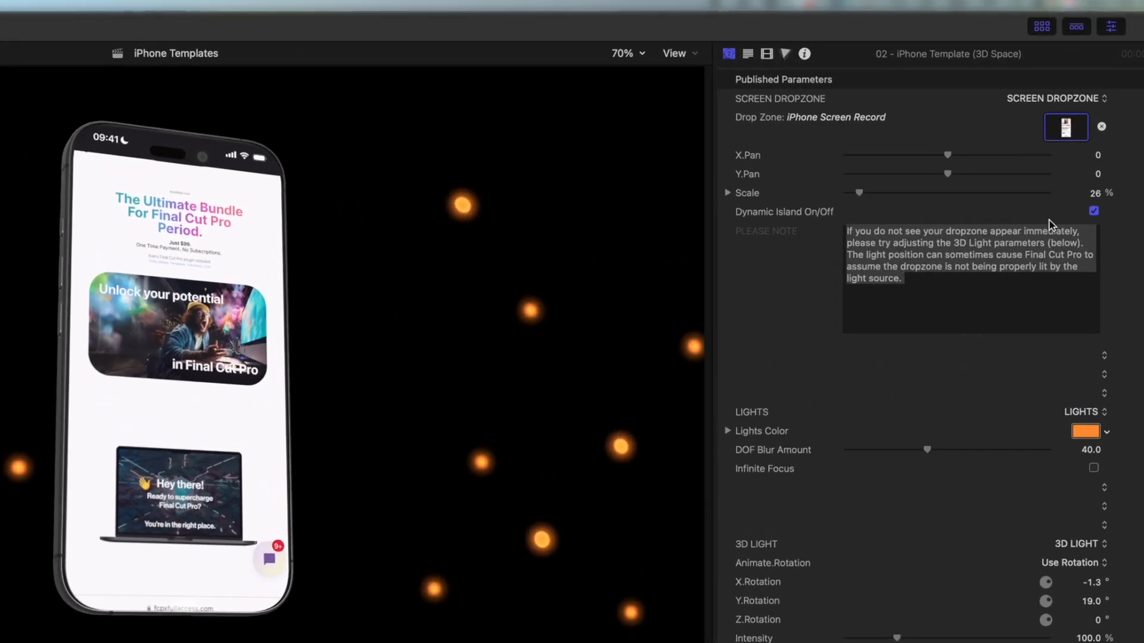
left_click(1094, 212)
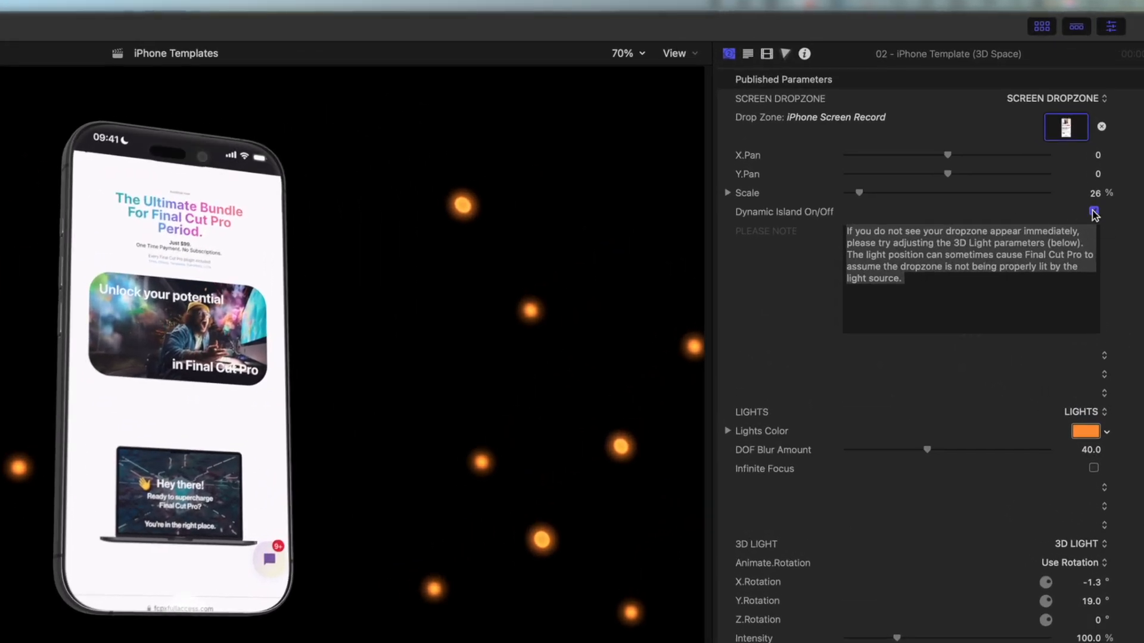
scroll(894, 358, "down", 3)
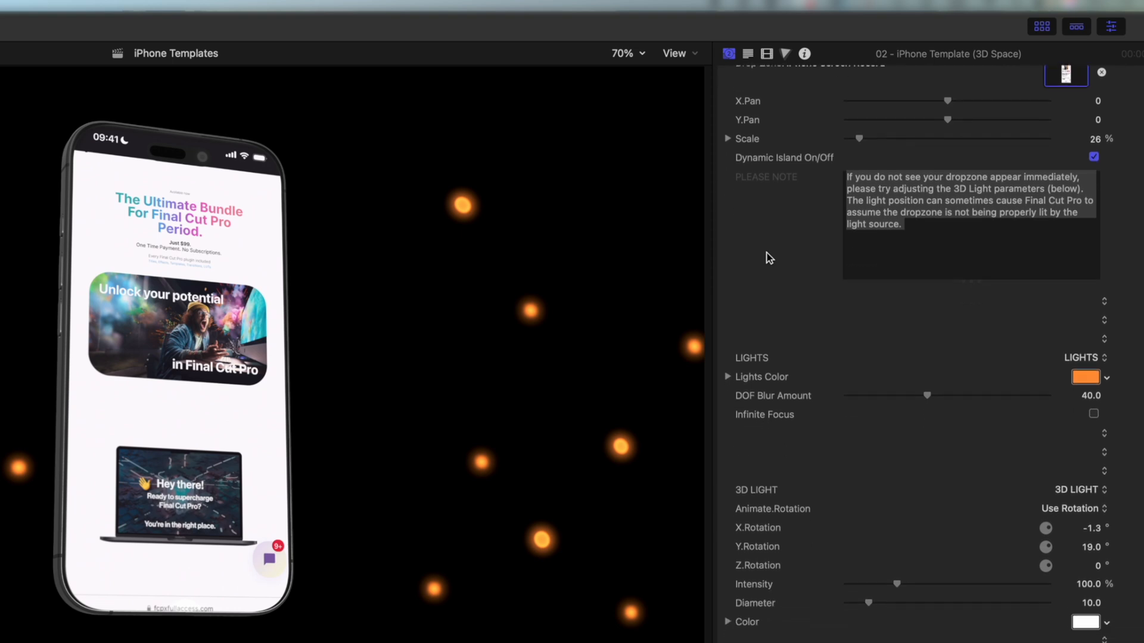
Set Lights Color to white and raise DOF Blur Amount to about 78
left_click(1087, 347)
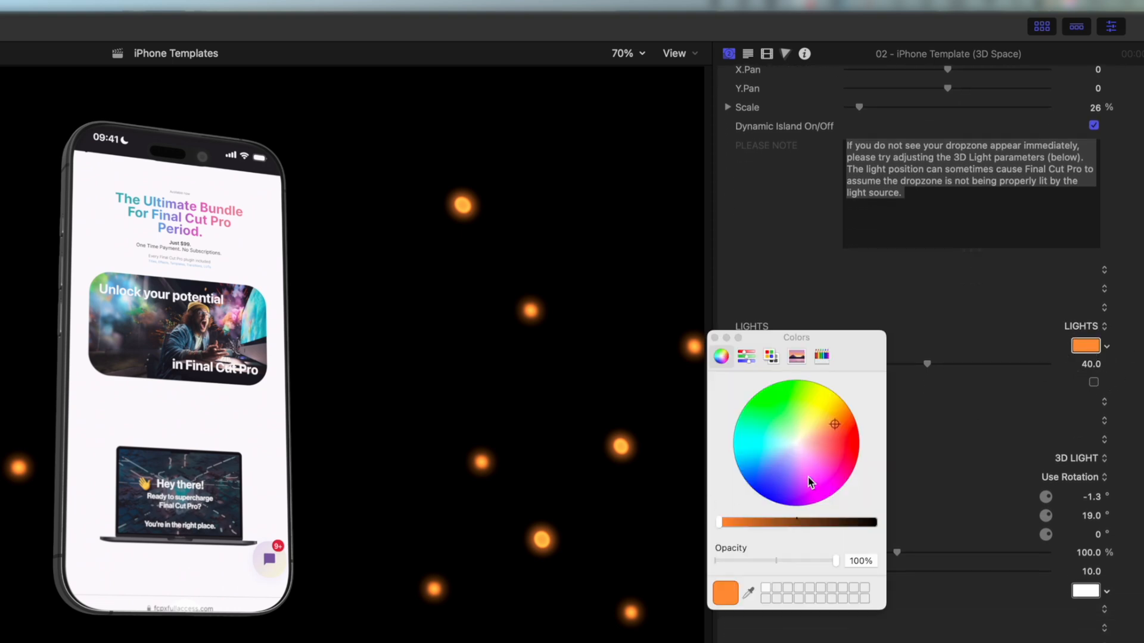
left_click_drag(787, 439, 776, 407)
left_click(795, 443)
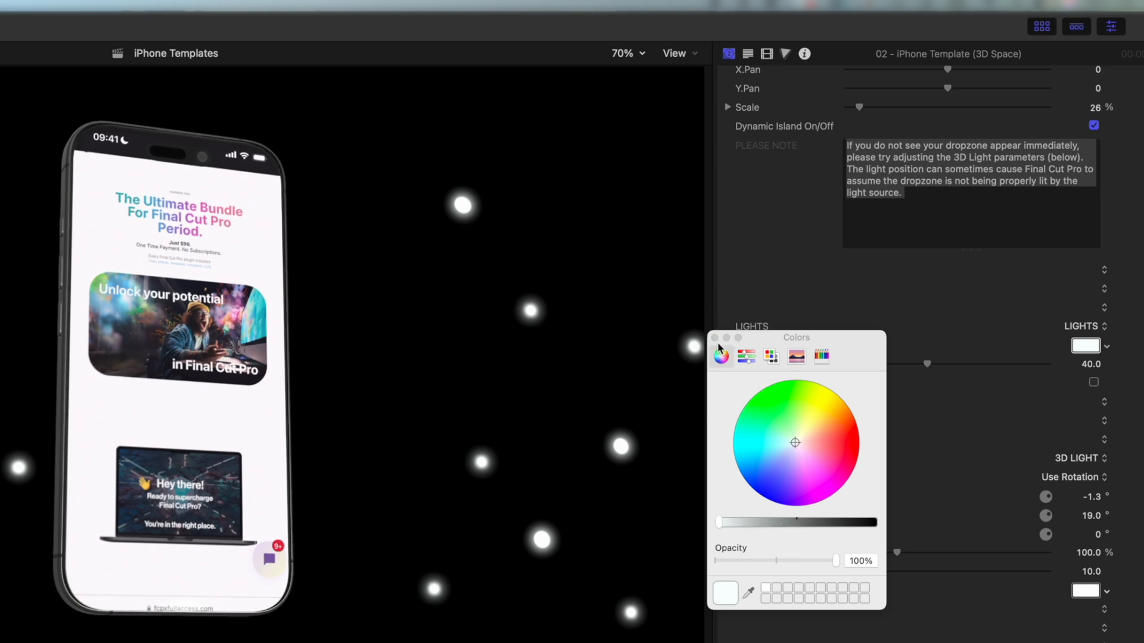
left_click(718, 340)
left_click_drag(926, 363, 861, 363)
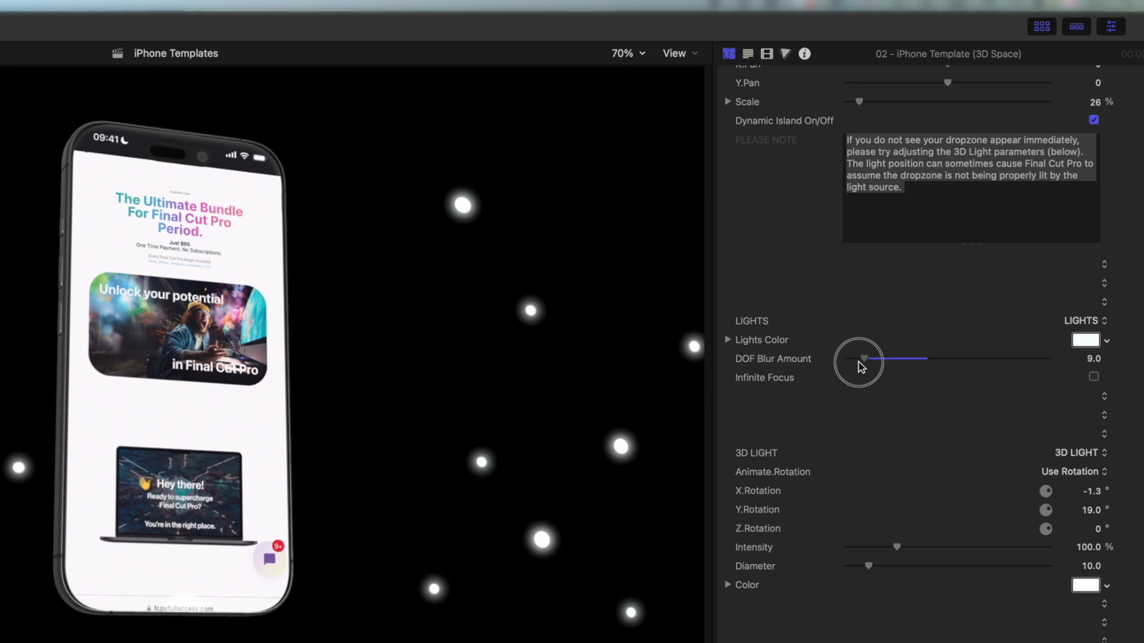
left_click_drag(847, 358, 1025, 364)
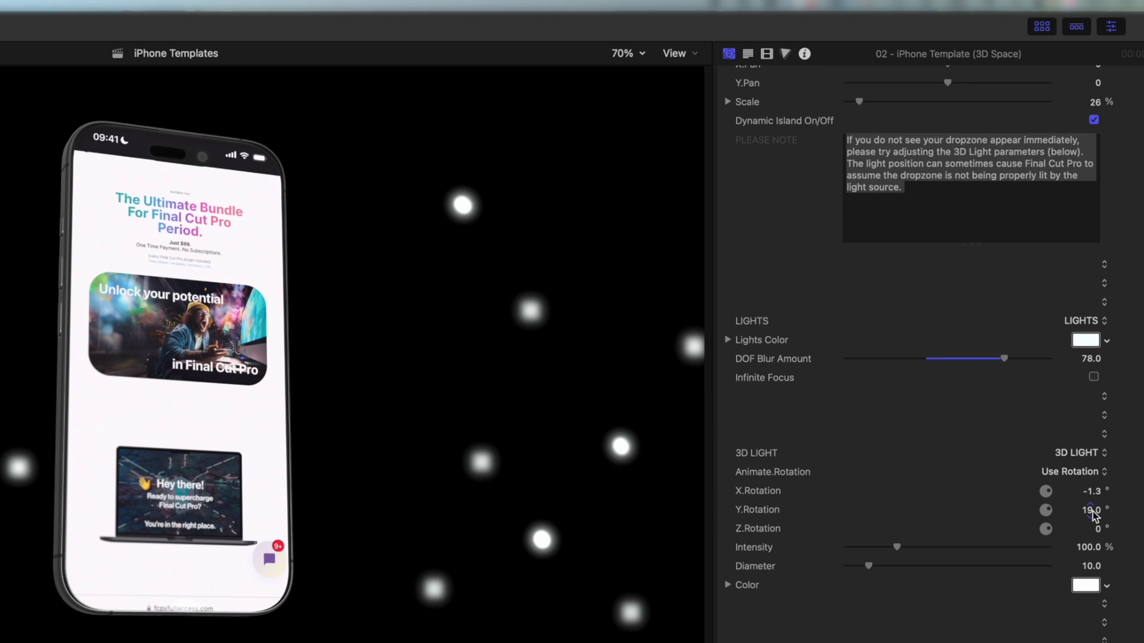
Rotate the 3D light to about -35.7° X and 23.7° Y with intensity 90.92%
left_click_drag(1092, 510, 1092, 501)
key("ctrl+z")
left_click_drag(1092, 492, 1096, 504)
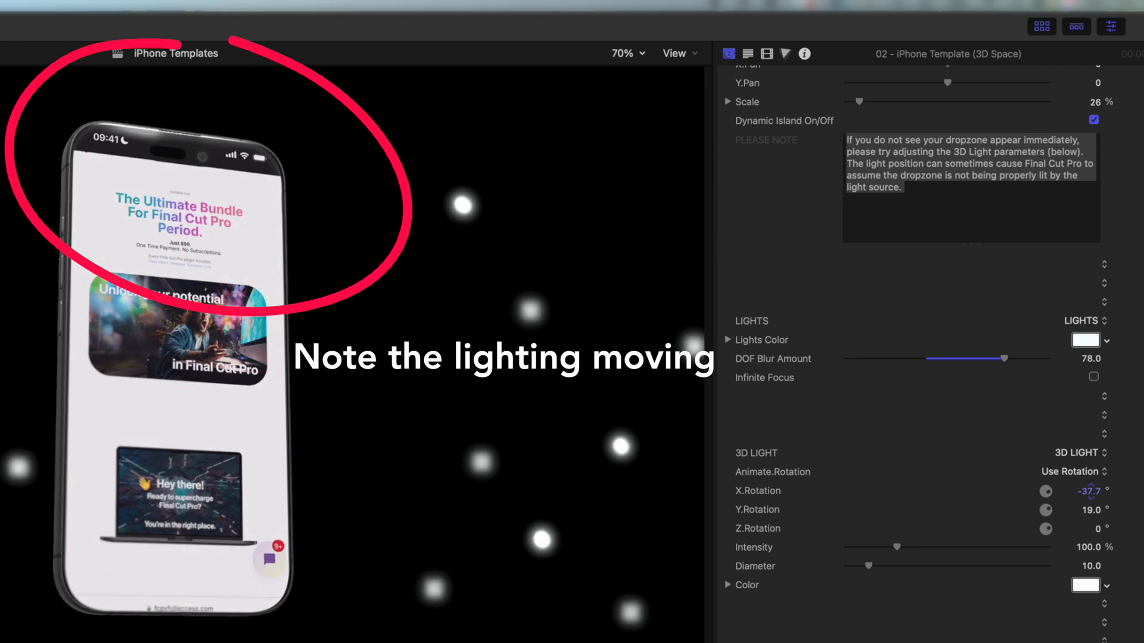
left_click_drag(1092, 510, 1058, 530)
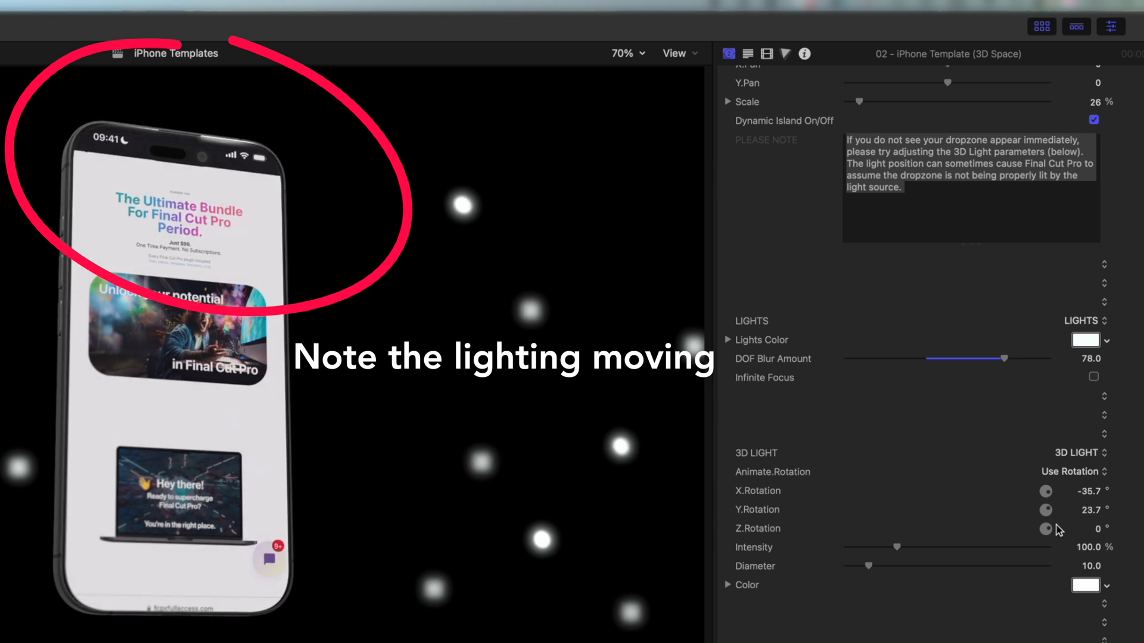
left_click_drag(898, 547, 893, 548)
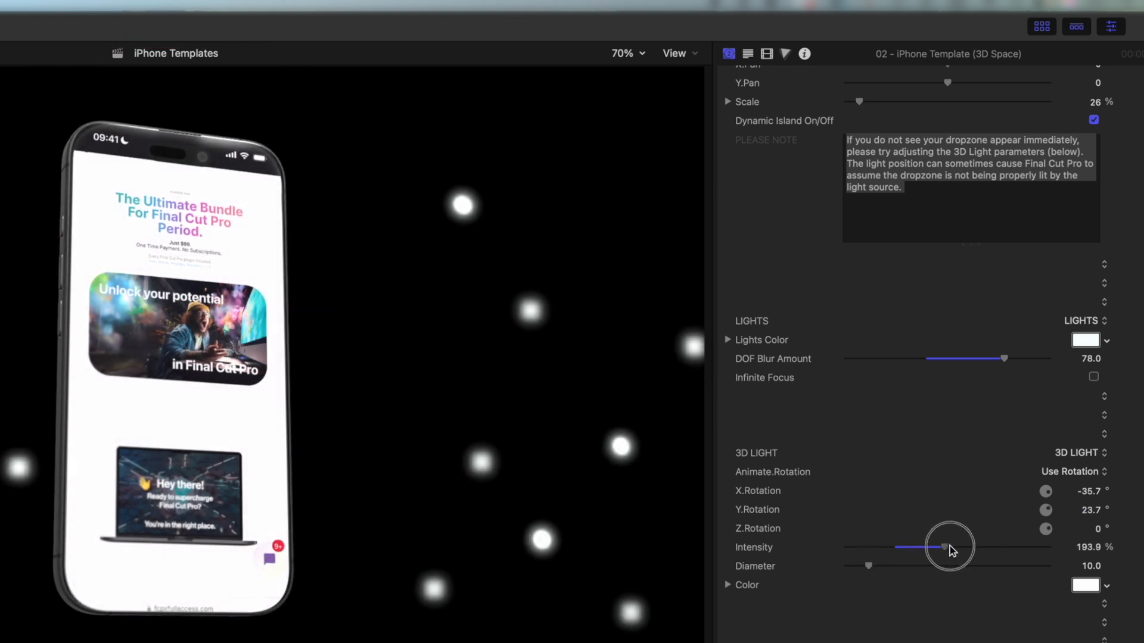
Tint the 3D Light Color green, then pick a pale blue from the Color Palettes
left_click(1090, 589)
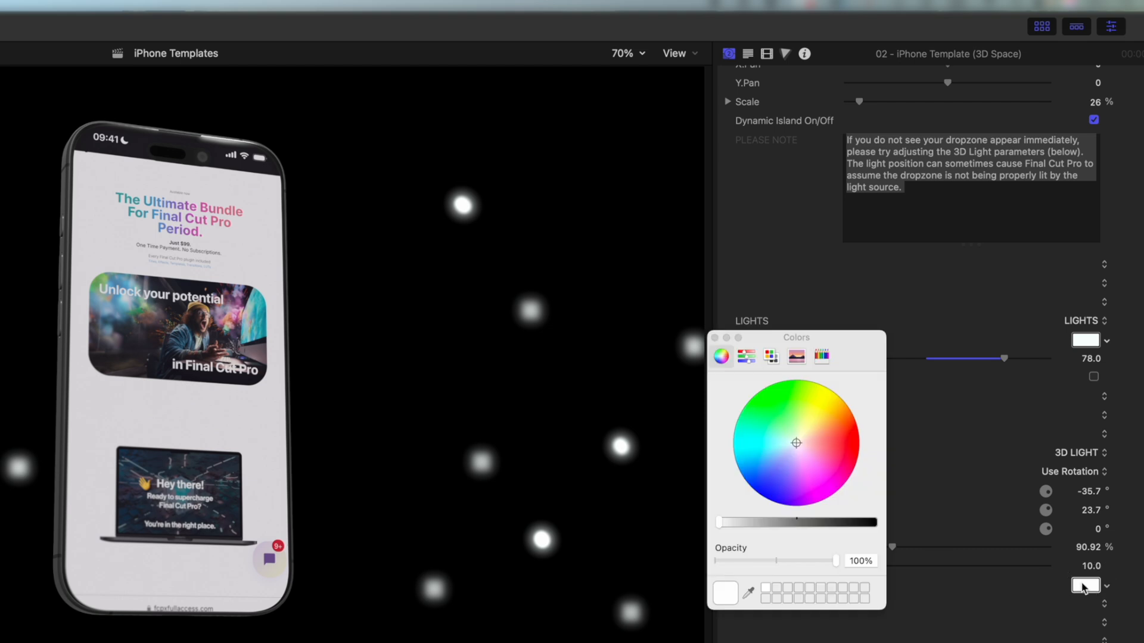
mouse_move(796, 444)
left_mouse_down()
mouse_move(750, 432)
mouse_move(793, 447)
left_mouse_up()
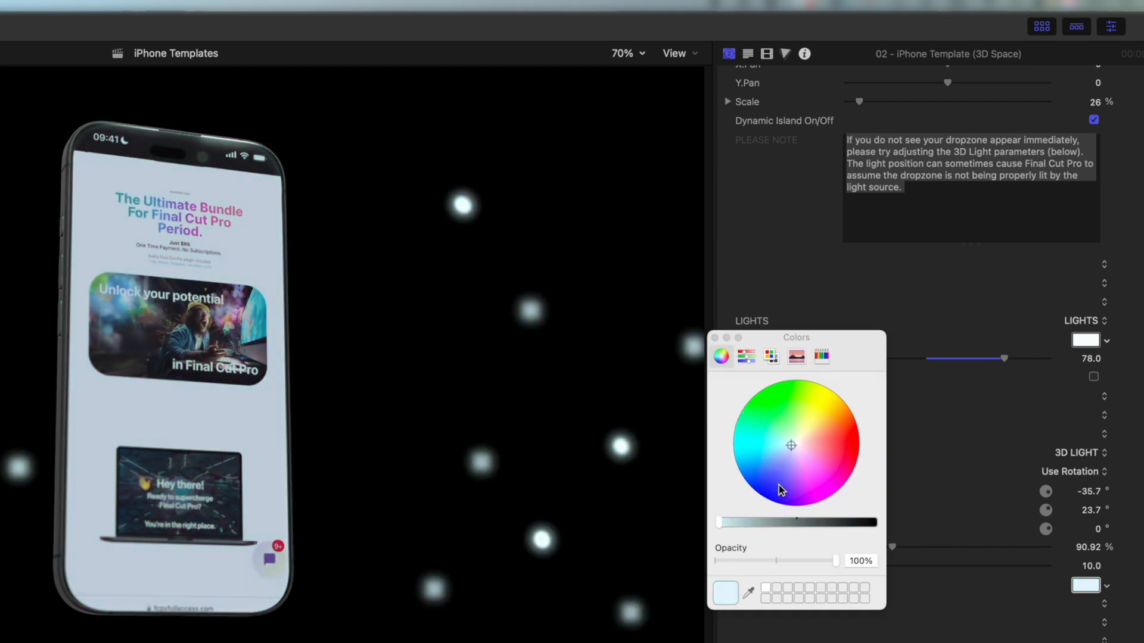
left_click(770, 357)
left_click(787, 502)
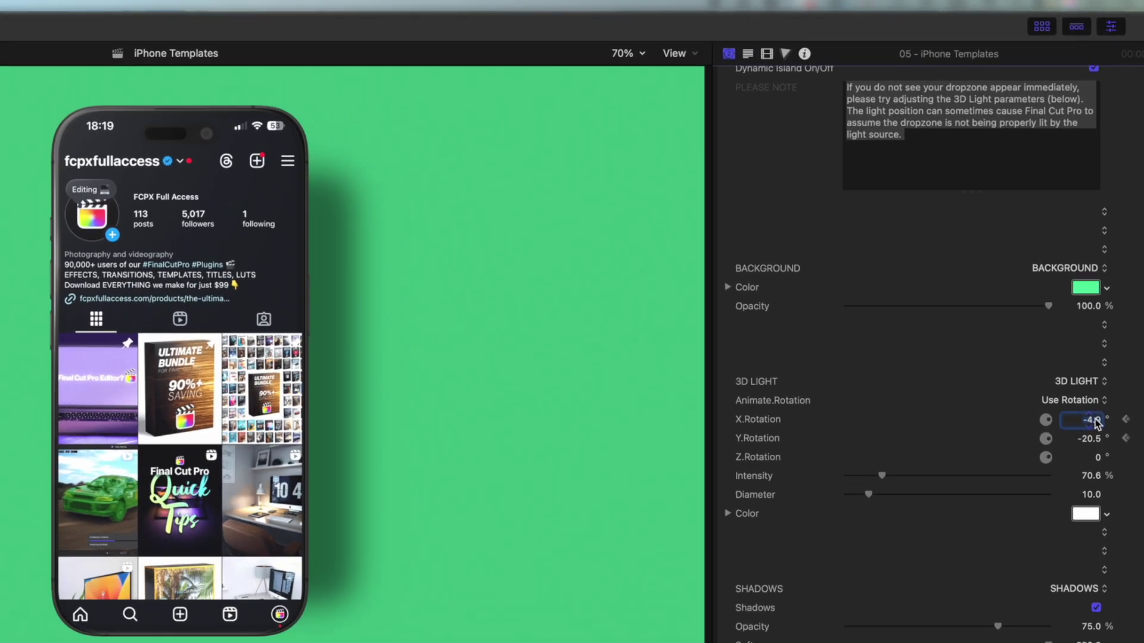
Scrub the green template's 3D Light X.Rotation to about -14.6
left_click_drag(1090, 246, 1093, 240)
left_click_drag(1090, 419, 1091, 443)
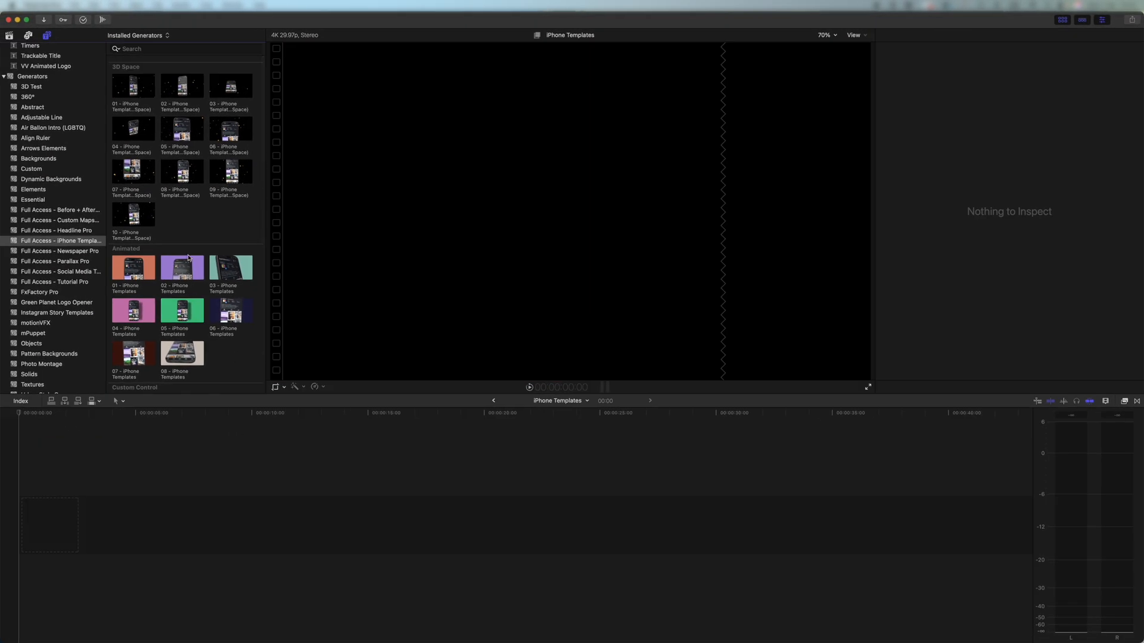
scroll(247, 362, "down", 3)
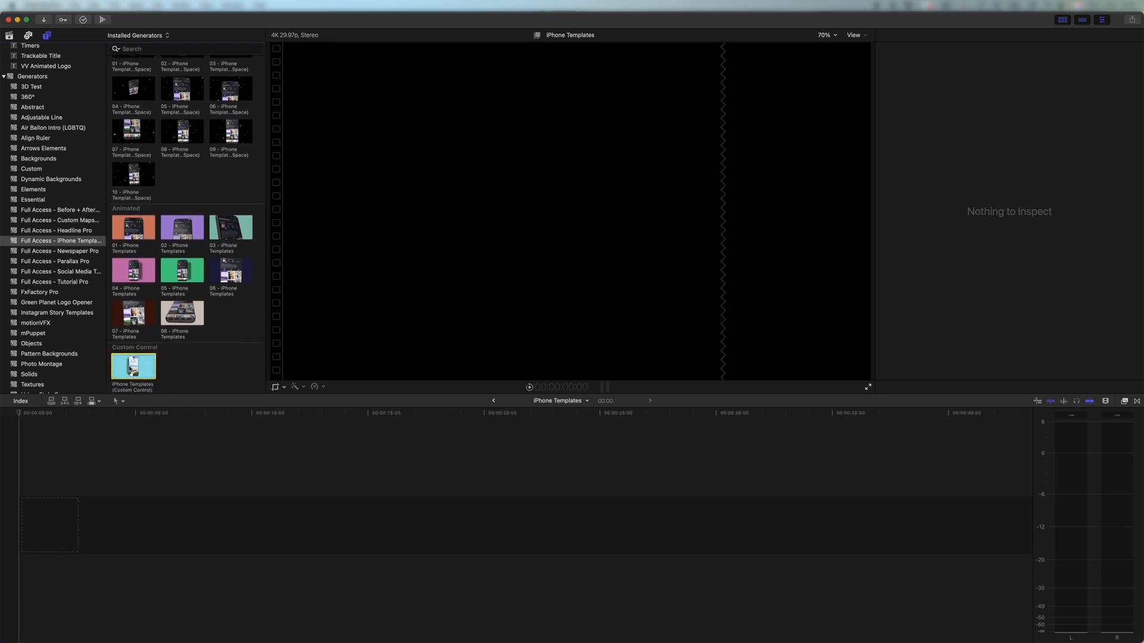
Connect the Custom Control iPhone template to the timeline and disable its build-in animation
key("q")
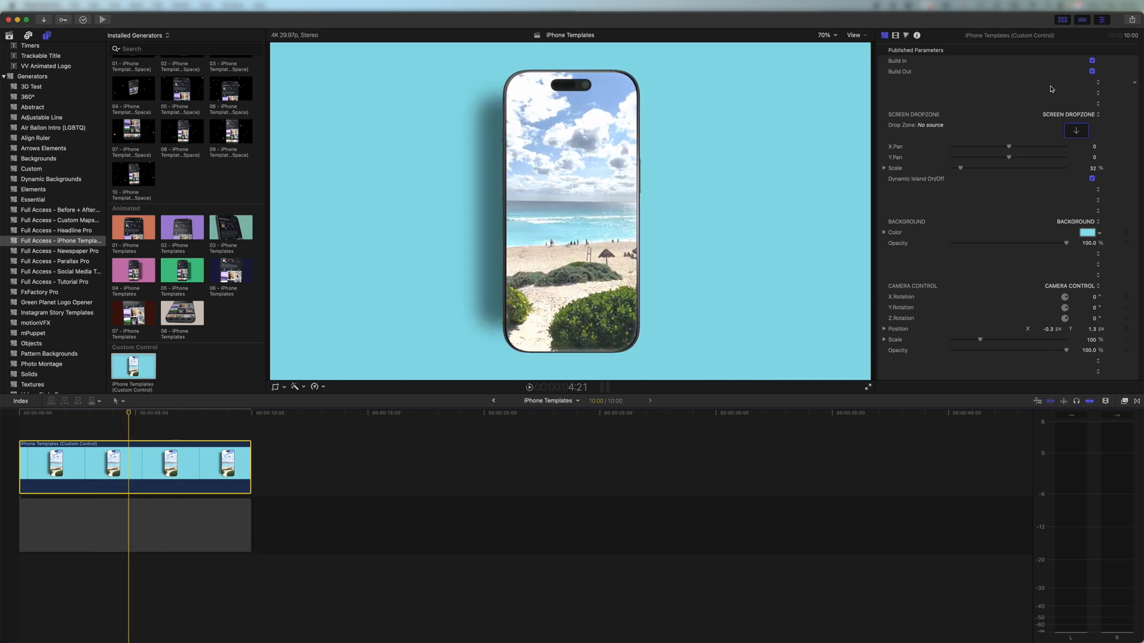
left_click(1092, 61)
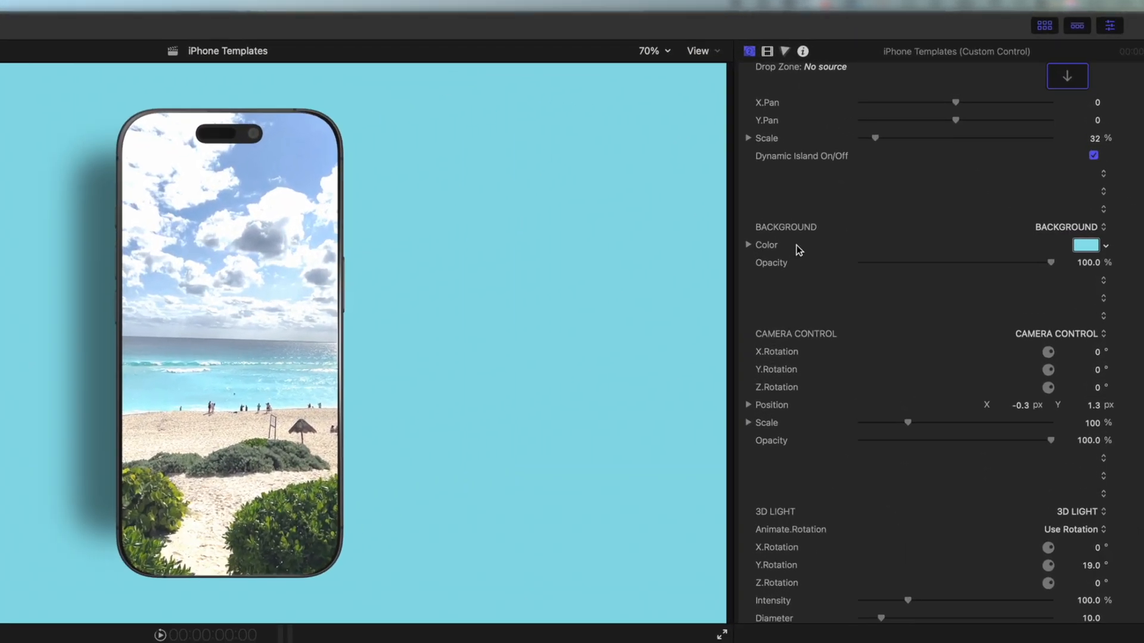
scroll(779, 268, "down", 3)
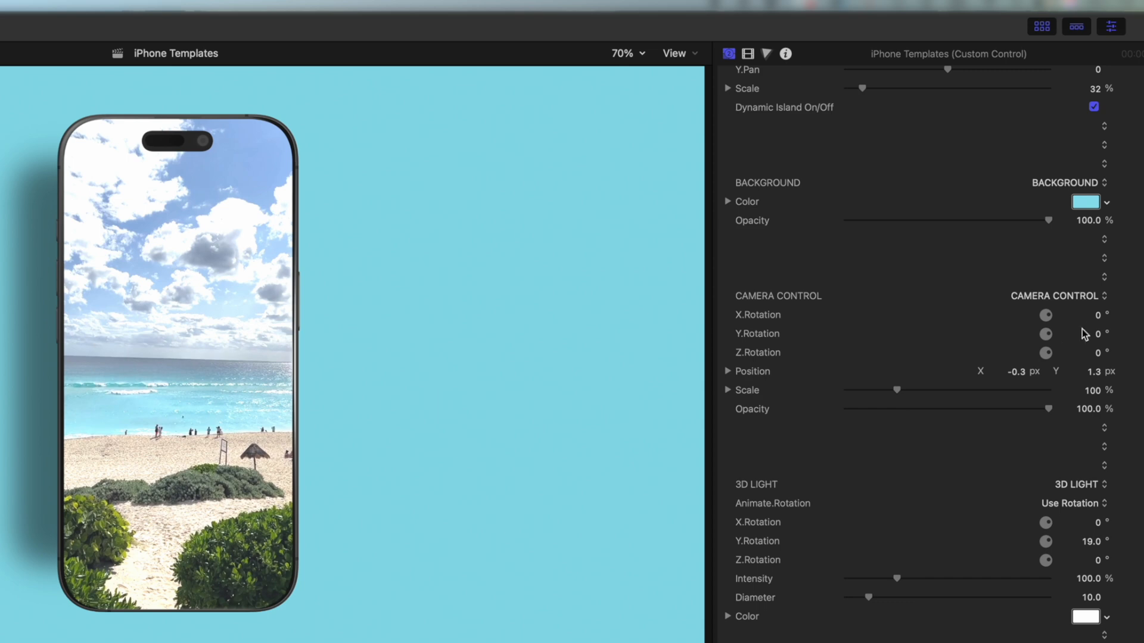
Scrub Camera Control rotation to about -13.6° X and 17° Y and scale the phone to 157.54%
left_click_drag(1098, 315, 1099, 259)
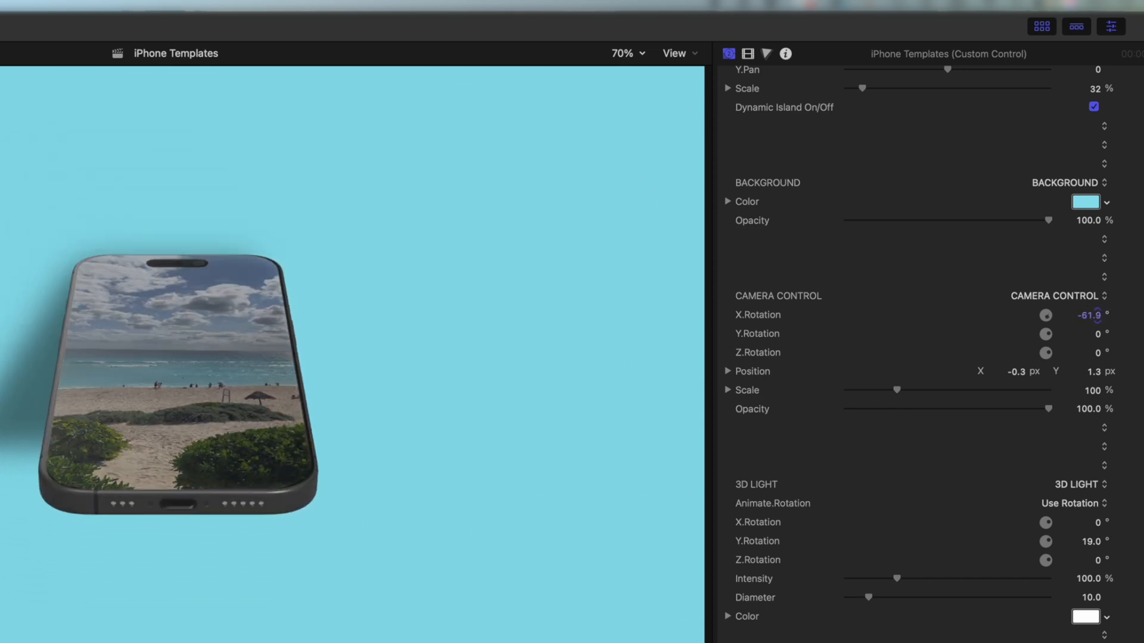
left_click_drag(1099, 313, 1096, 384)
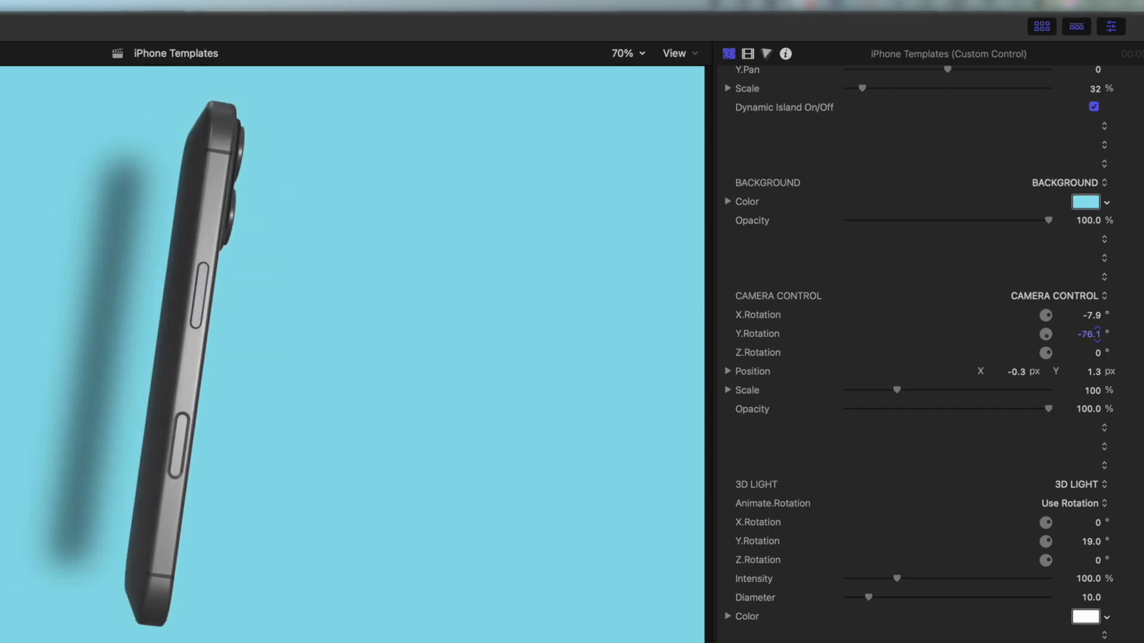
left_click_drag(1097, 334, 1096, 268)
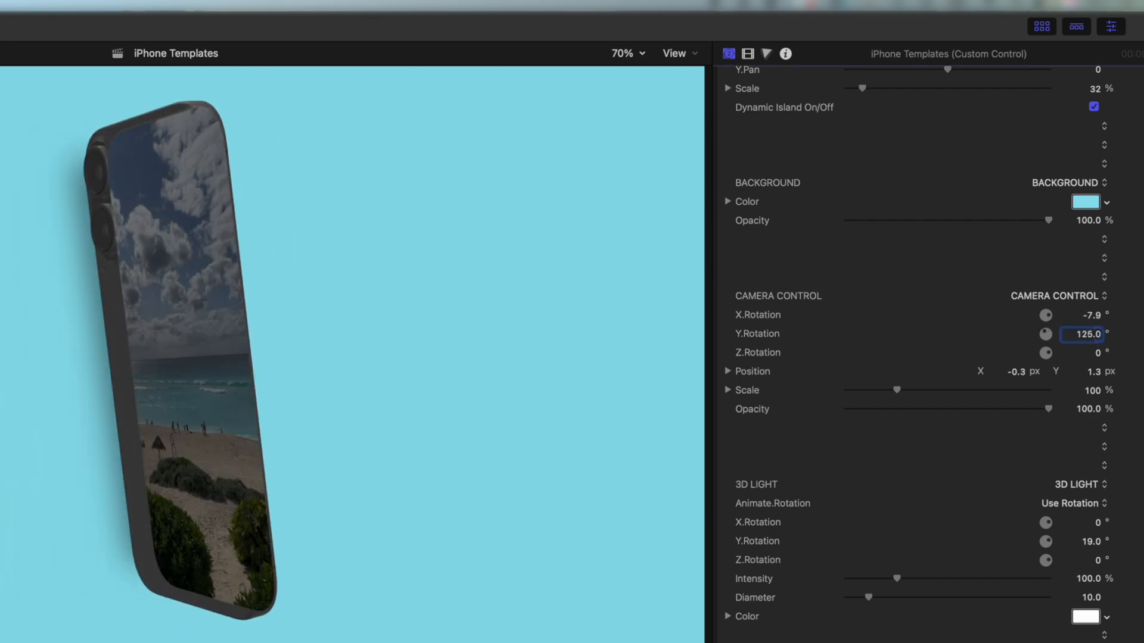
left_click_drag(1096, 334, 1097, 295)
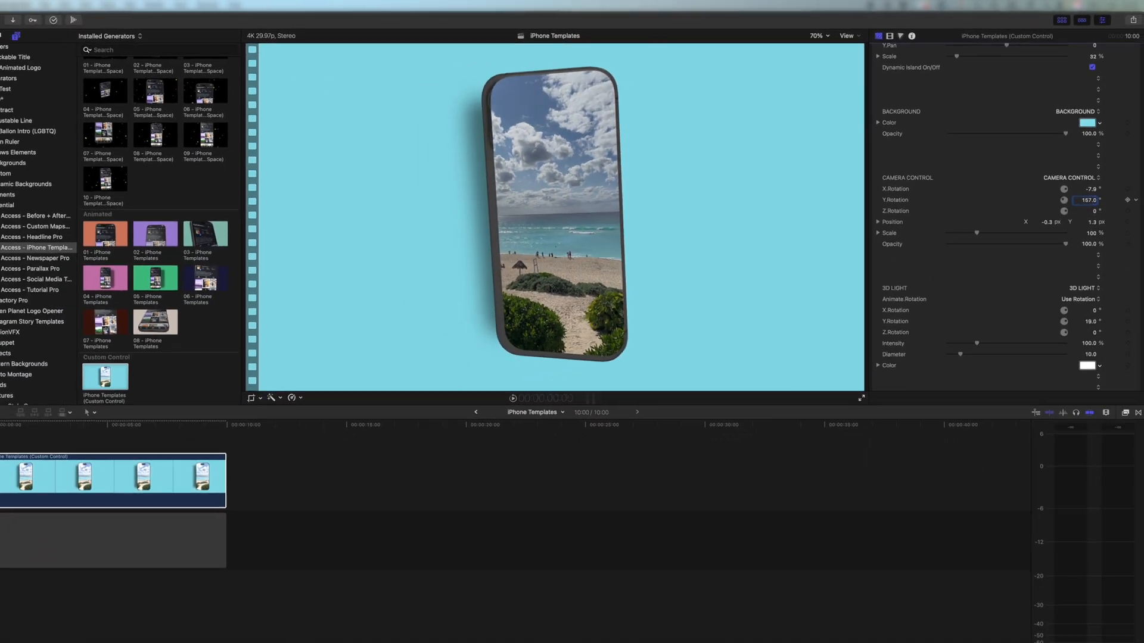
left_click_drag(1126, 199, 1127, 196)
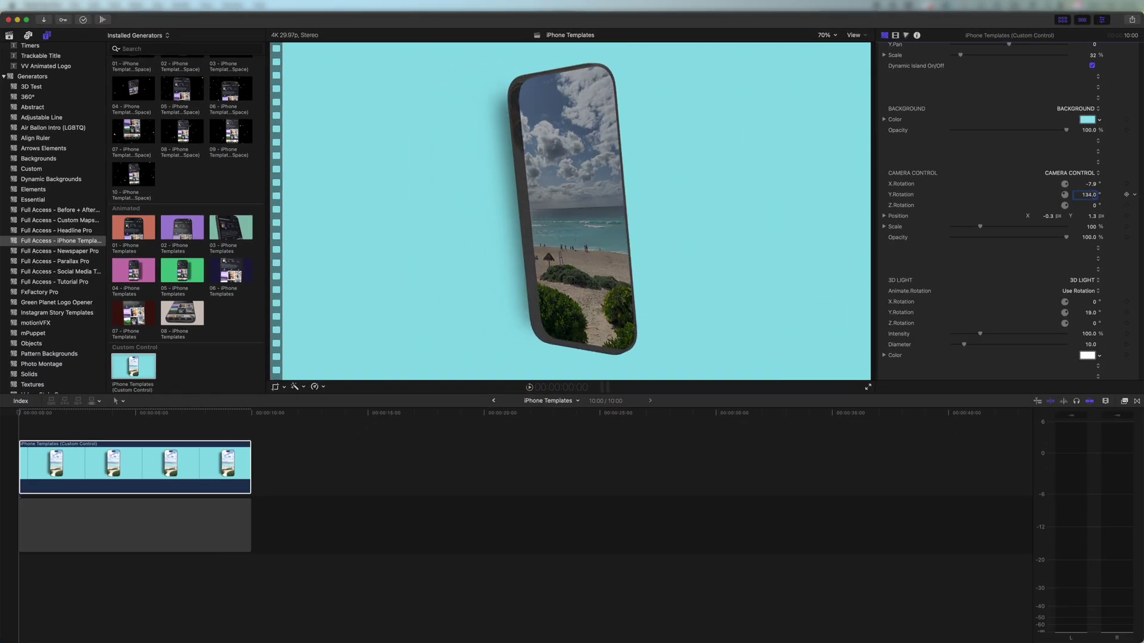
type("94")
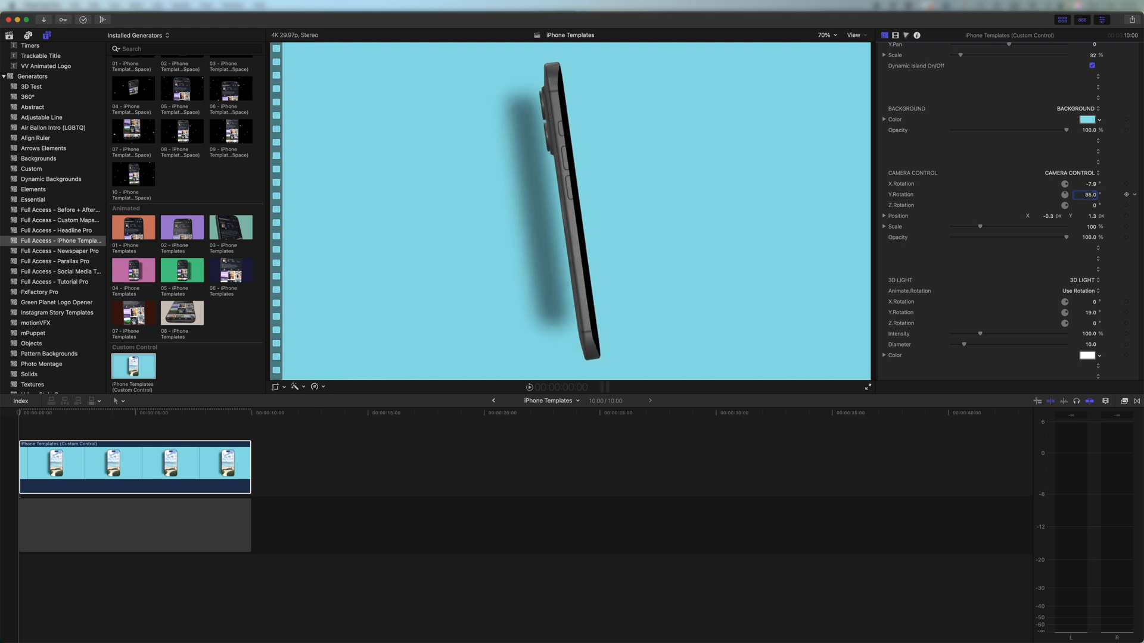
left_click_drag(1089, 194, 1072, 194)
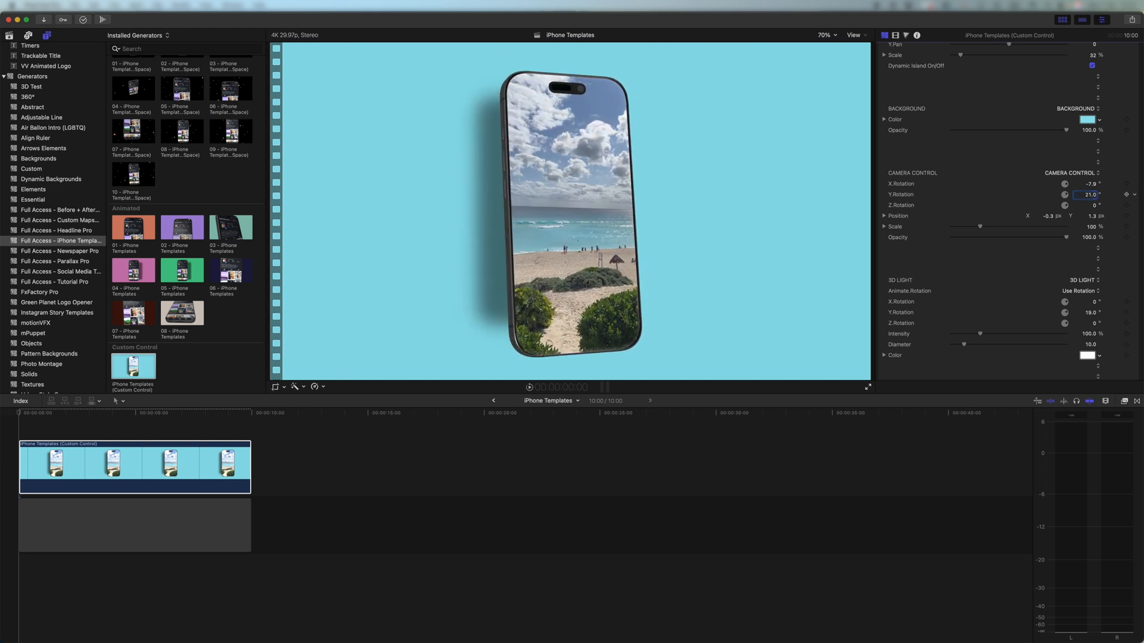
left_click_drag(1090, 195, 1094, 195)
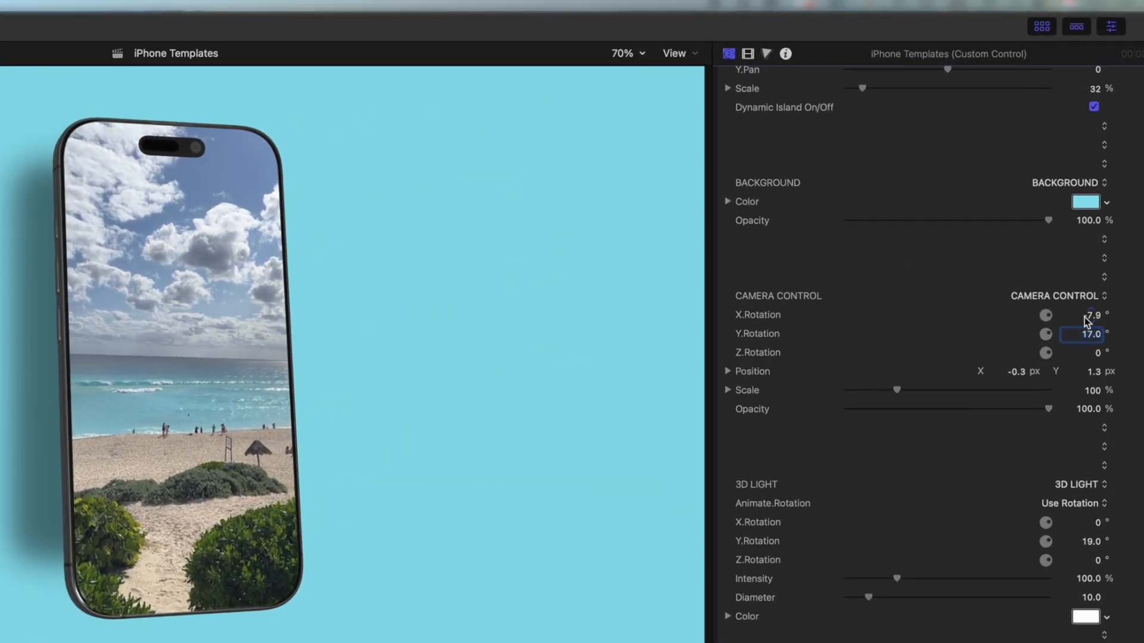
left_click_drag(1092, 317, 1086, 318)
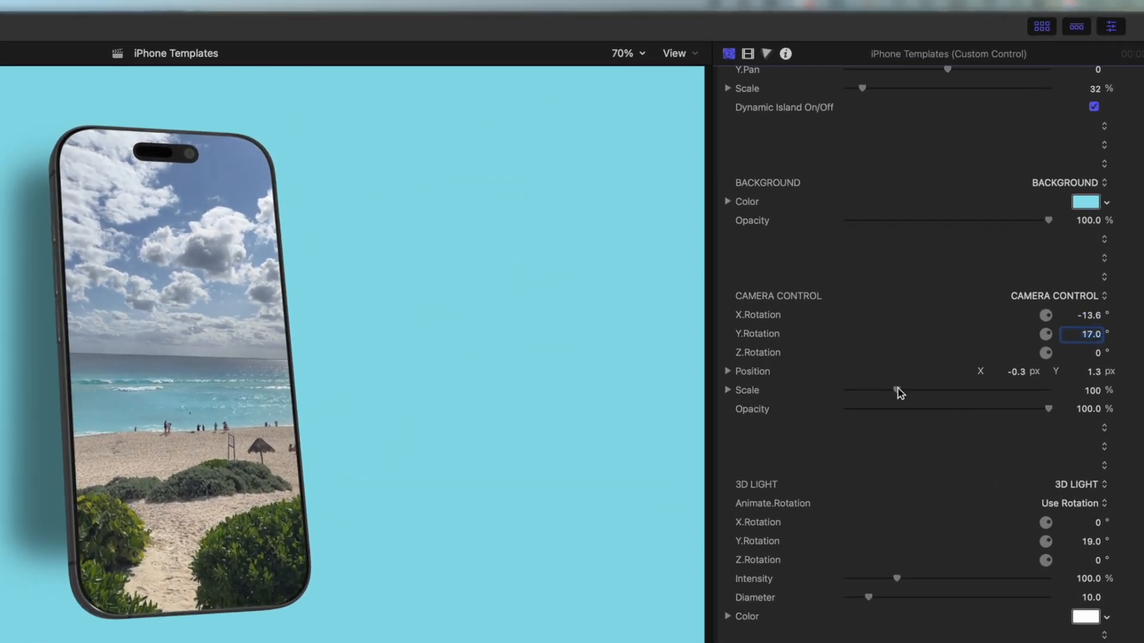
left_click_drag(899, 391, 927, 390)
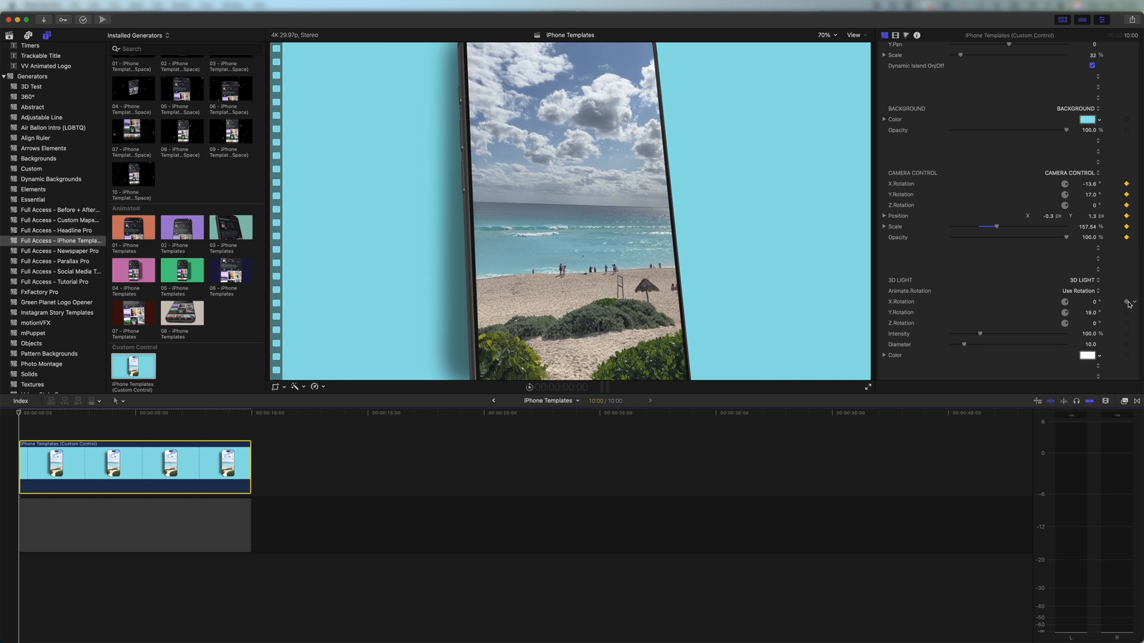
Keyframe the 3D light and rotate it to about -32.5° X and 29.6° Y
left_click(1127, 303)
left_click_drag(1091, 302, 1073, 301)
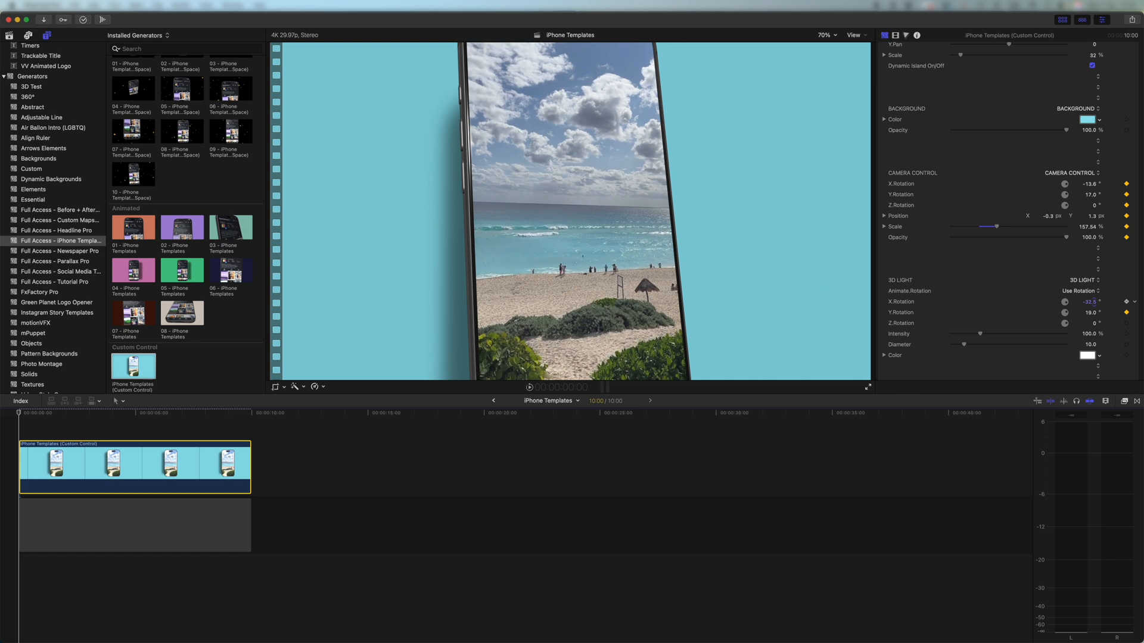
left_click_drag(1092, 312, 1088, 311)
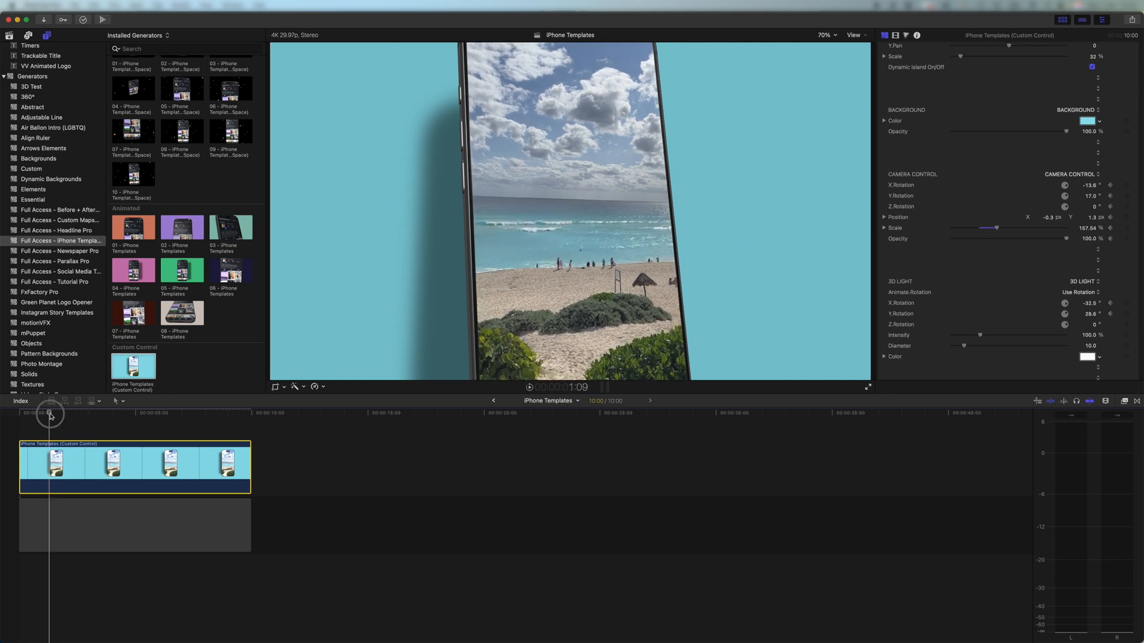
Near the clip's end, rotate the phone, scale it to about 190%, swing the light to -43° X, -30° Y, and replay
left_click_drag(51, 413, 251, 414)
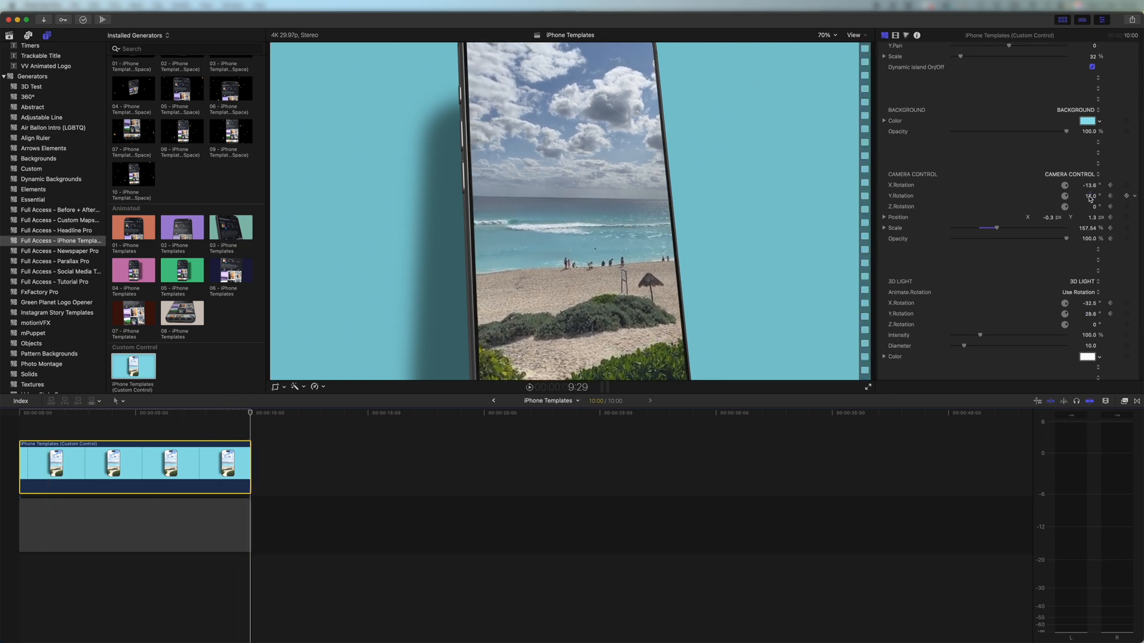
left_click_drag(1092, 196, 1092, 198)
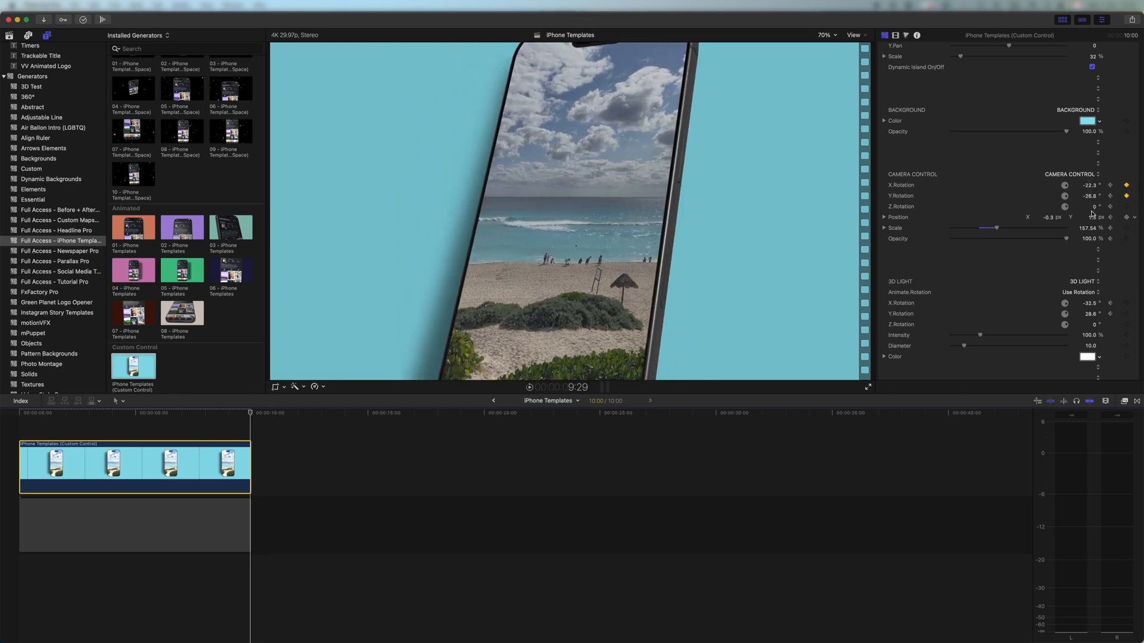
left_click_drag(997, 229, 1006, 229)
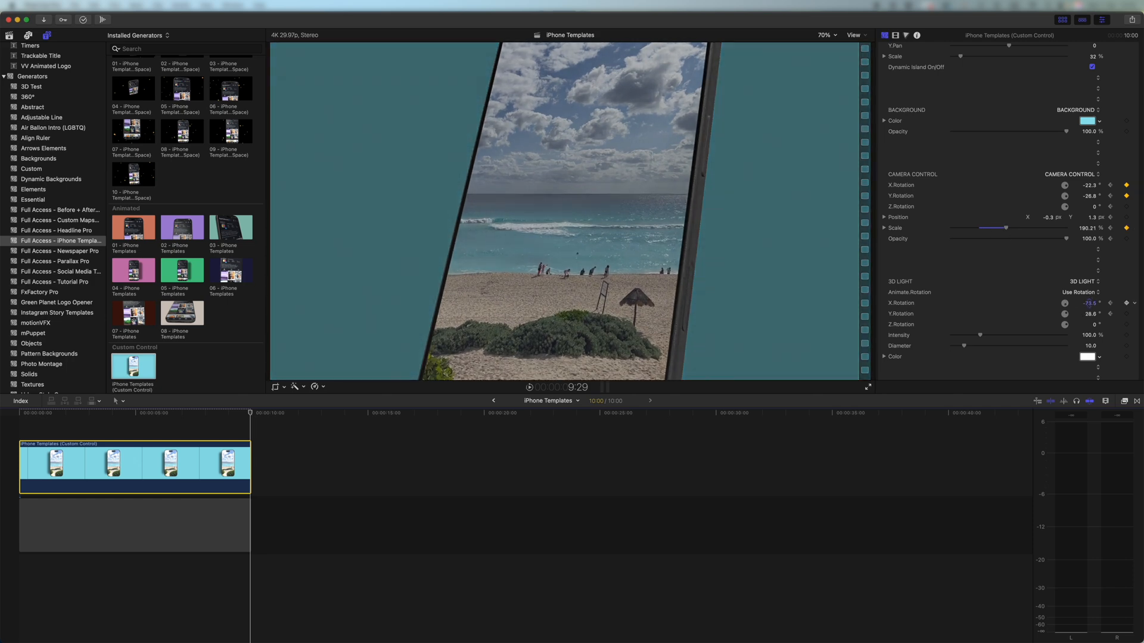
left_click_drag(1091, 314, 1083, 314)
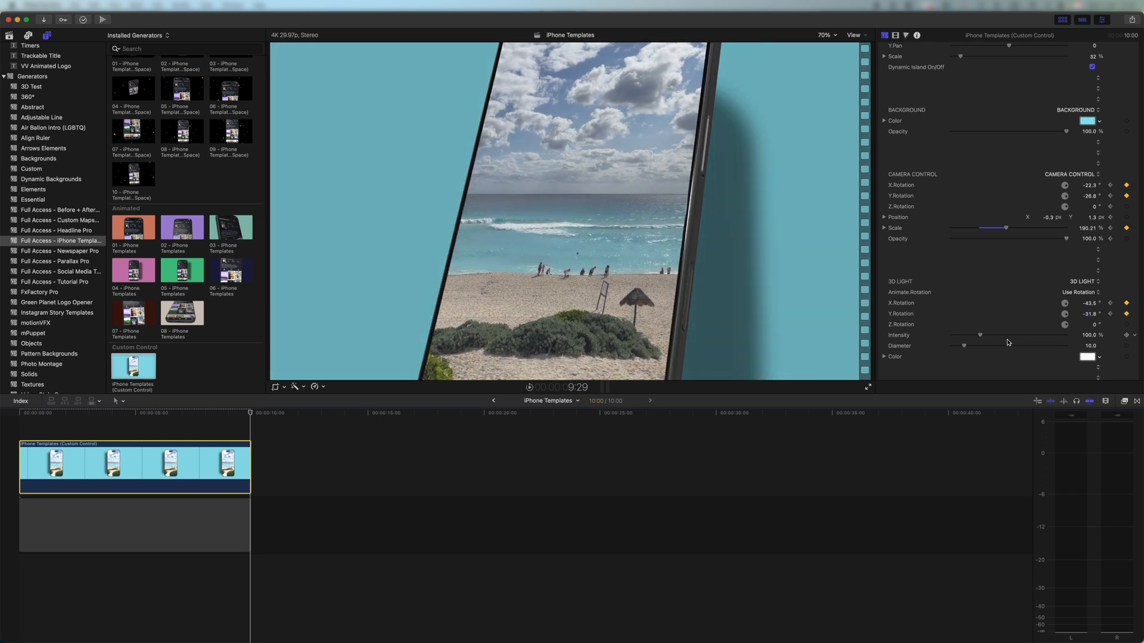
key("space")
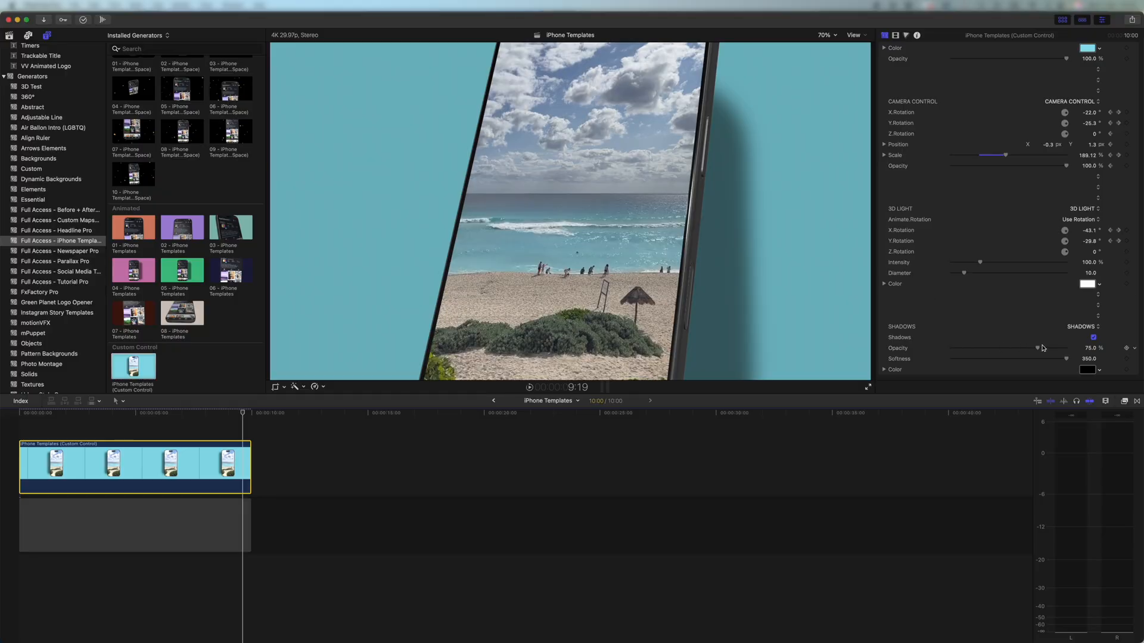
scroll(992, 339, "up", 3)
scroll(965, 331, "down", 3)
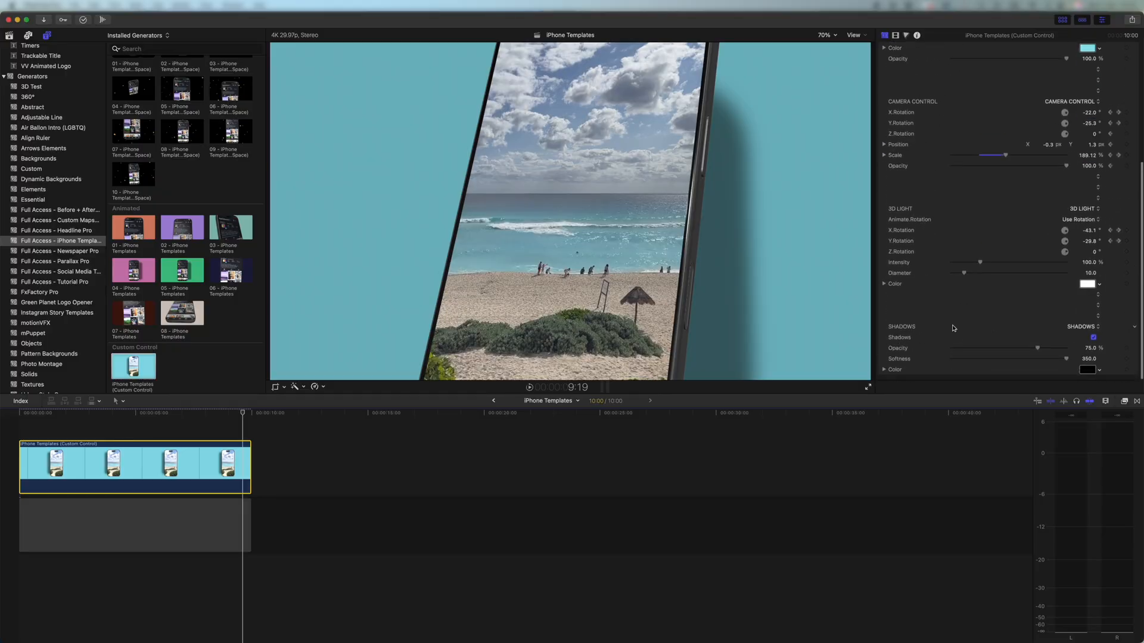
Toggle the shadow to compare, then set its opacity to about 81% and softness to 500
left_click(1095, 338)
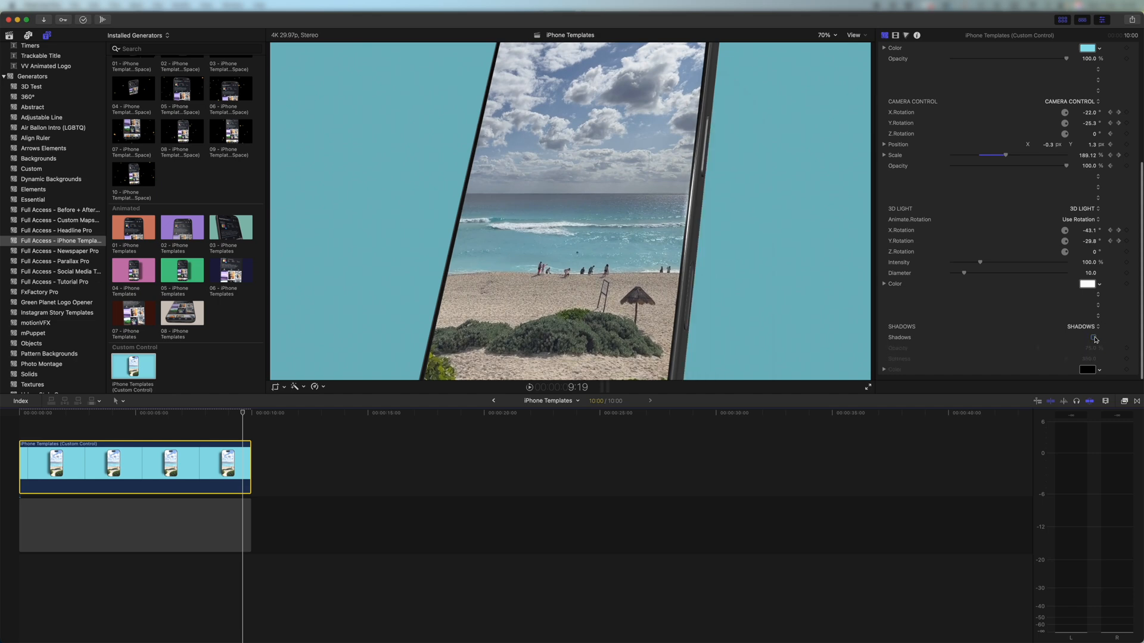
left_click(1095, 339)
left_click_drag(1035, 349, 1069, 359)
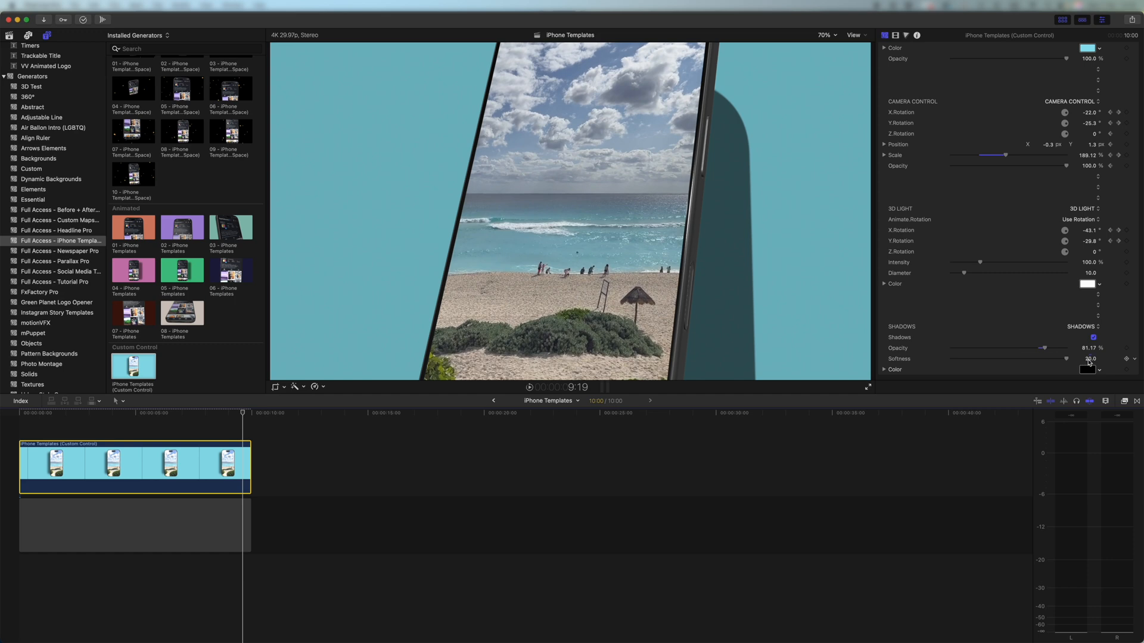
left_click_drag(1090, 361, 1091, 354)
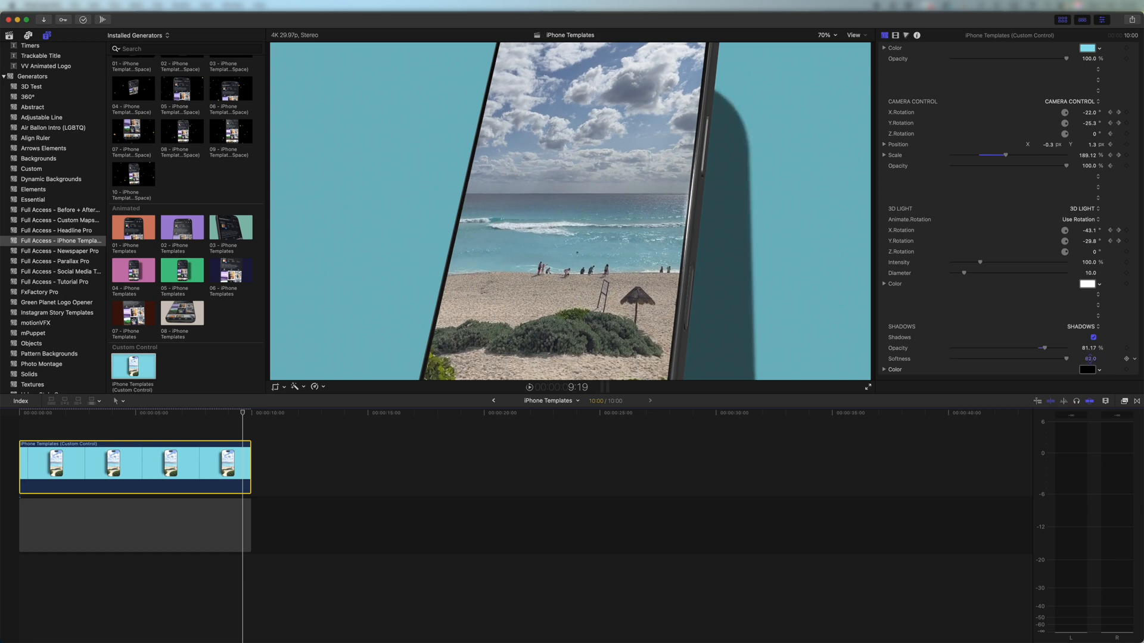